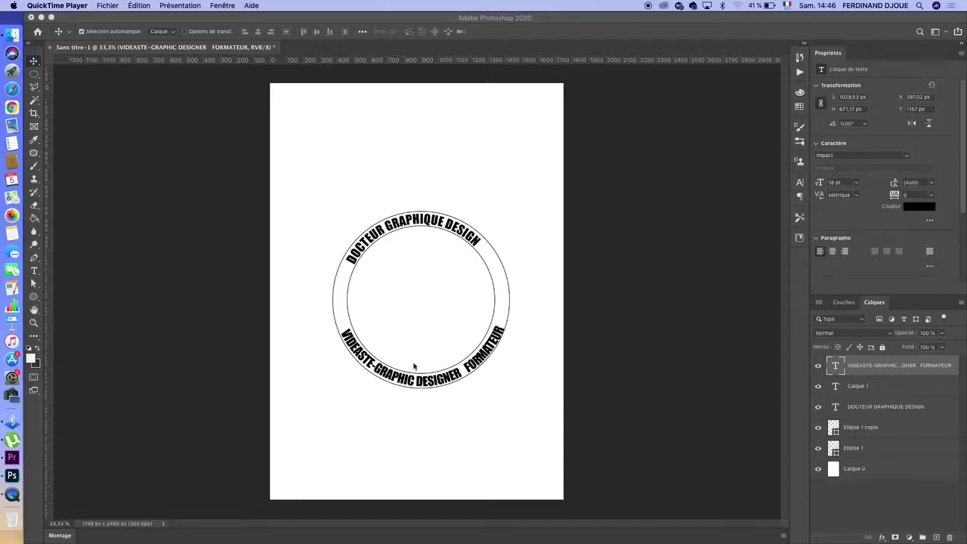
- Delete both ellipses and all the text layers so only the white background layer Calque 0 remains
left_click(421, 285)
left_click_drag(426, 289, 423, 291)
key("super+plus")
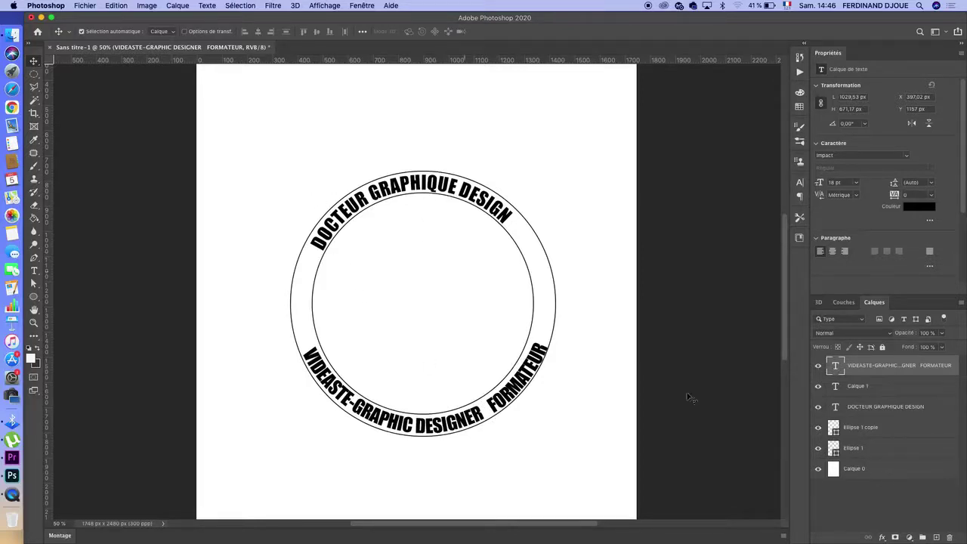
left_click(899, 452, "shift")
key("BackSpace")
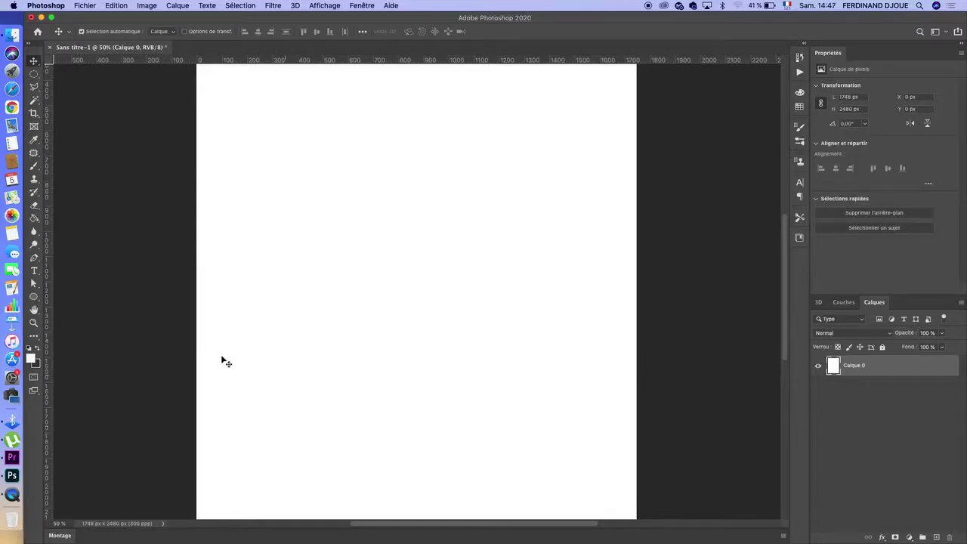
- Draw a circle about 894 px in diameter near the middle of the page, unfilled with a black outline
left_click(35, 300)
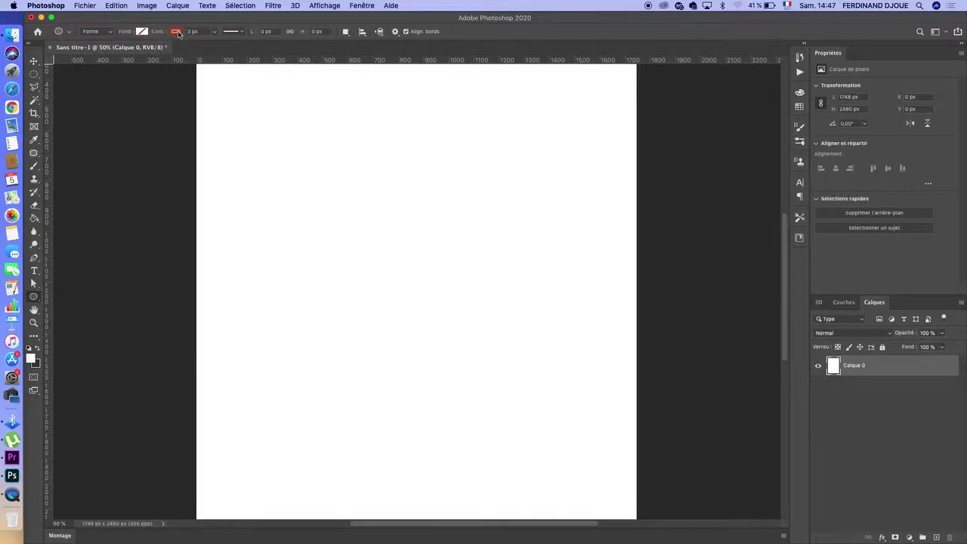
left_click(176, 32)
left_click(122, 84)
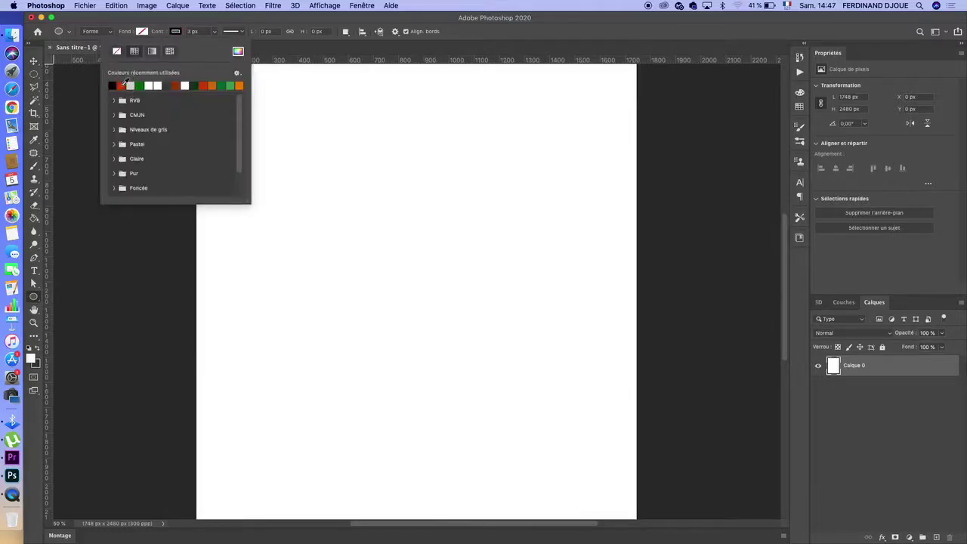
key("Return")
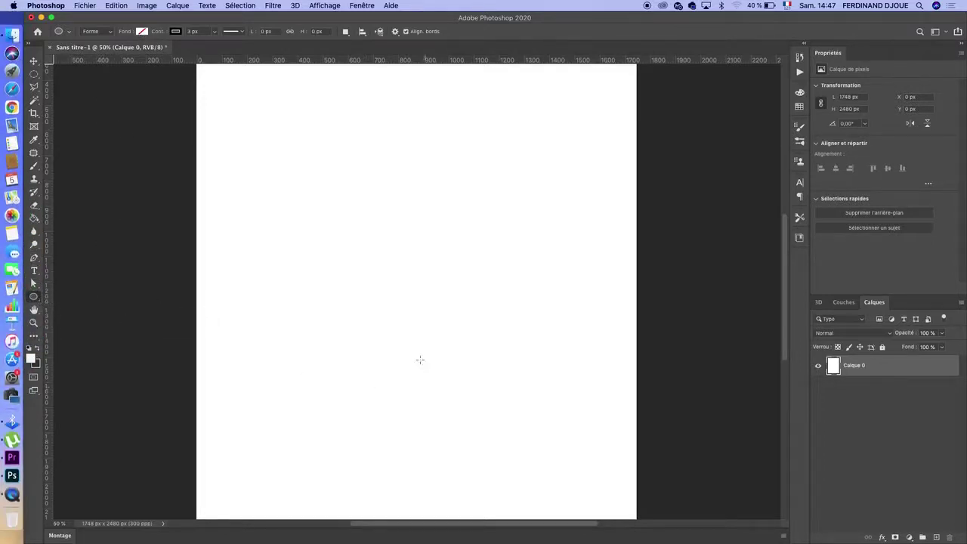
left_click_drag(326, 211, 543, 418)
key("v")
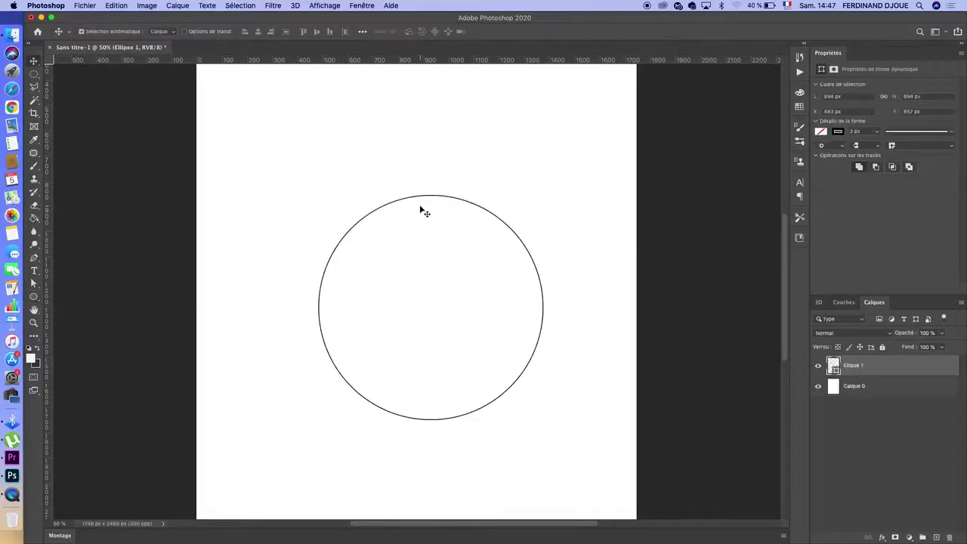
left_click(423, 198)
mouse_move(421, 198)
left_mouse_down()
mouse_move(403, 191)
mouse_move(412, 199)
left_mouse_up()
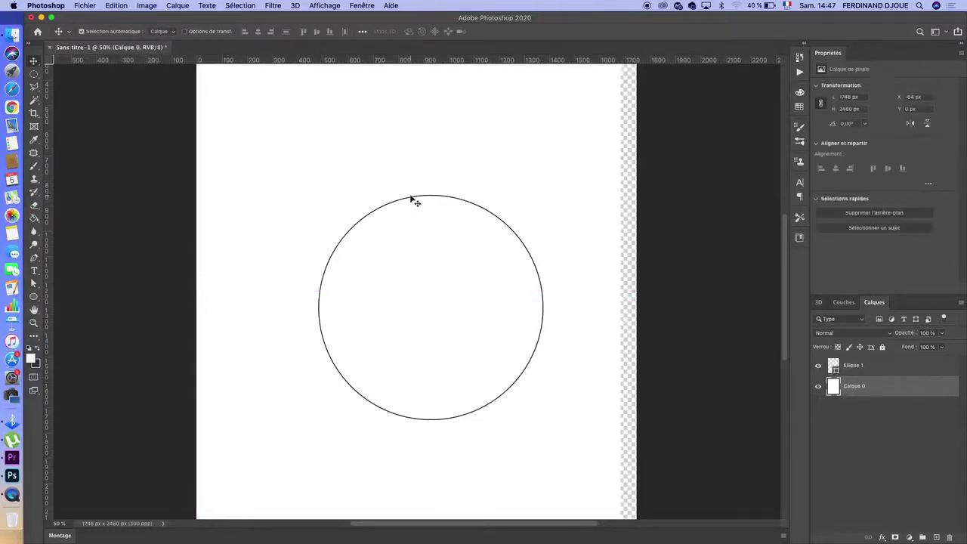
key("super+z")
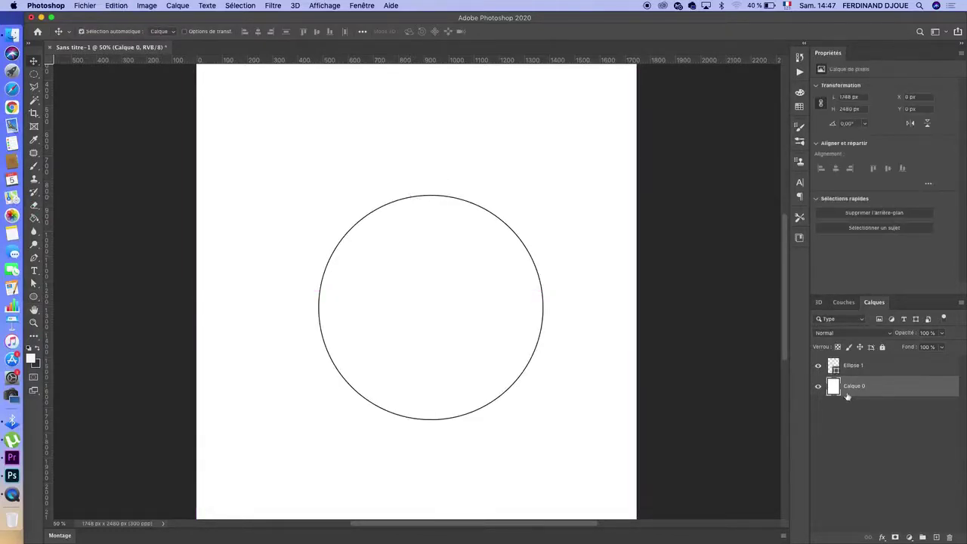
- Move the circle on layer Ellipse 1 to the page's horizontal centre, at about X 427 px, Y 840 px
left_click(870, 368)
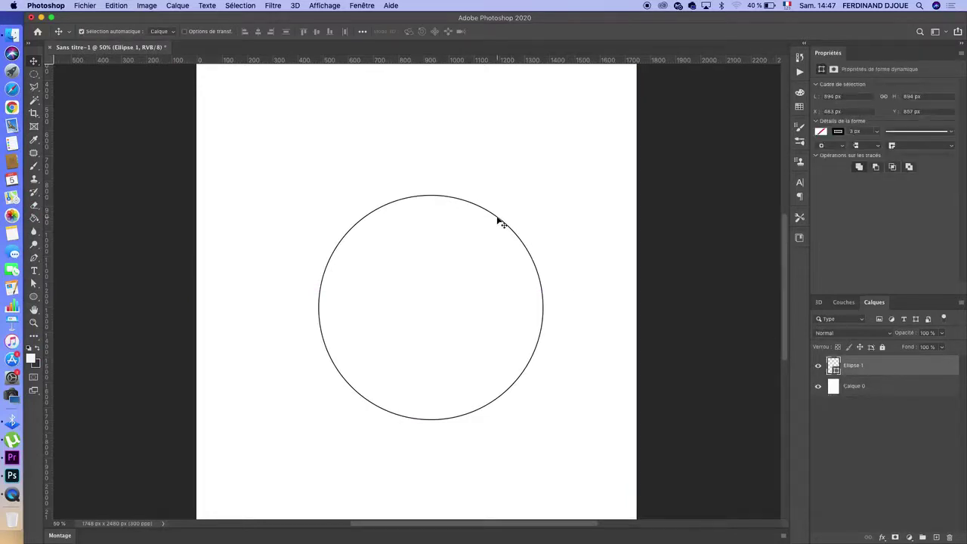
mouse_move(499, 220)
left_mouse_down()
mouse_move(484, 207)
mouse_move(483, 216)
left_mouse_up()
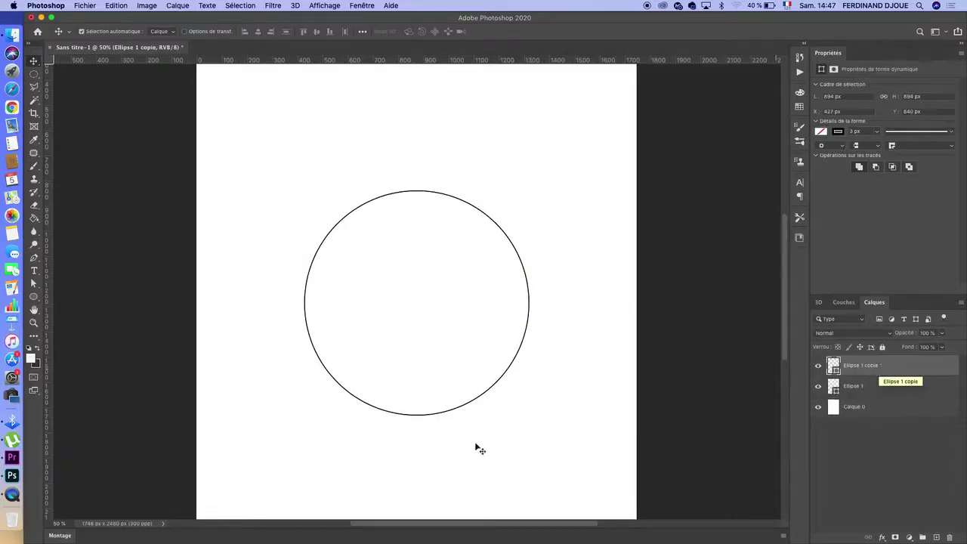
- Duplicate the circle and scale the copy about its centre to about 83% to form an inner ring
key("super+j")
key("super+t")
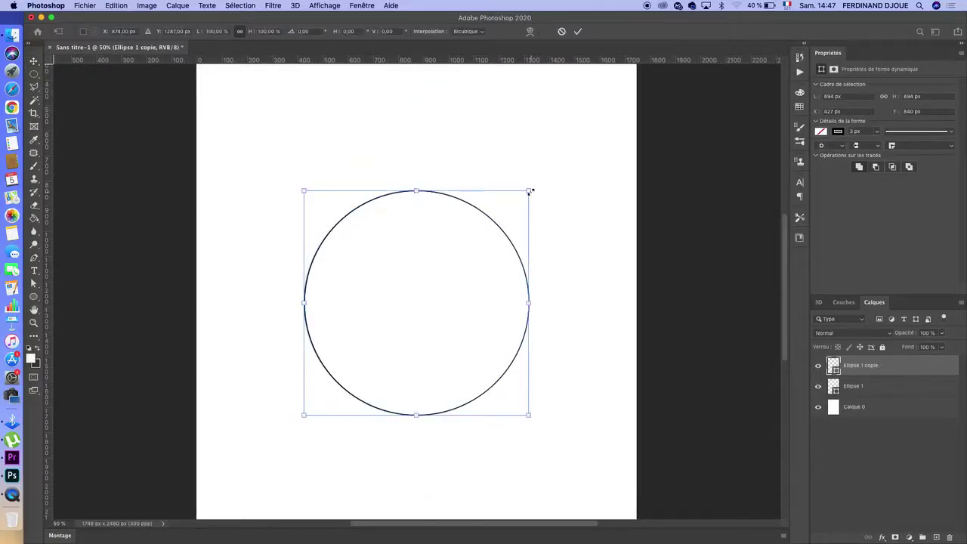
left_click_drag(530, 189, 510, 209)
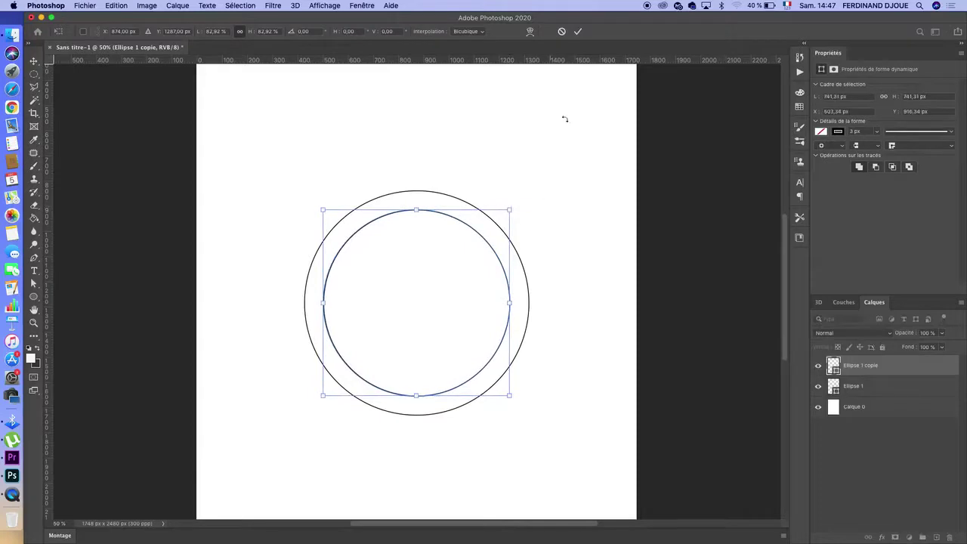
left_click(577, 31)
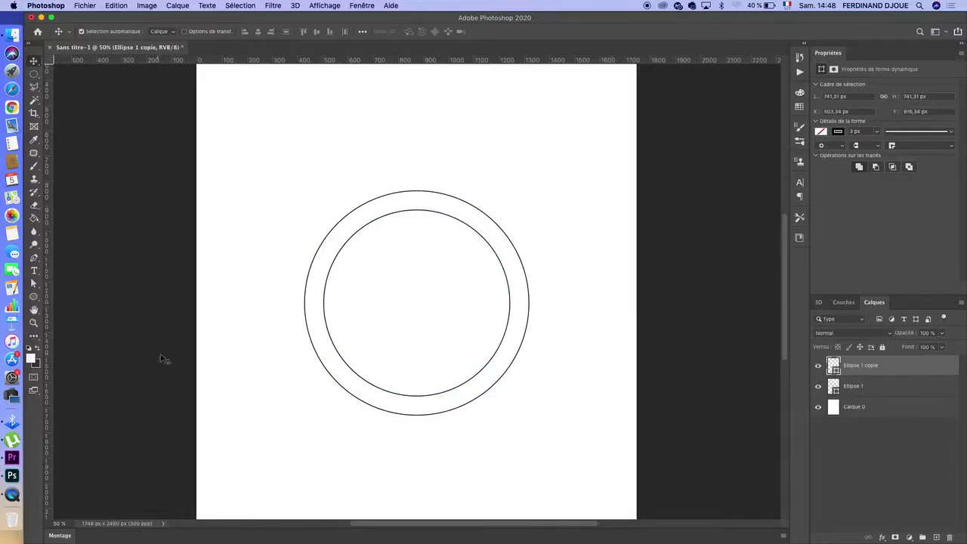
- Add the text "DOCTEUR GRAPHIQUE DESIGN," along the inner circle's path, starting at its leftmost point
left_click(38, 272)
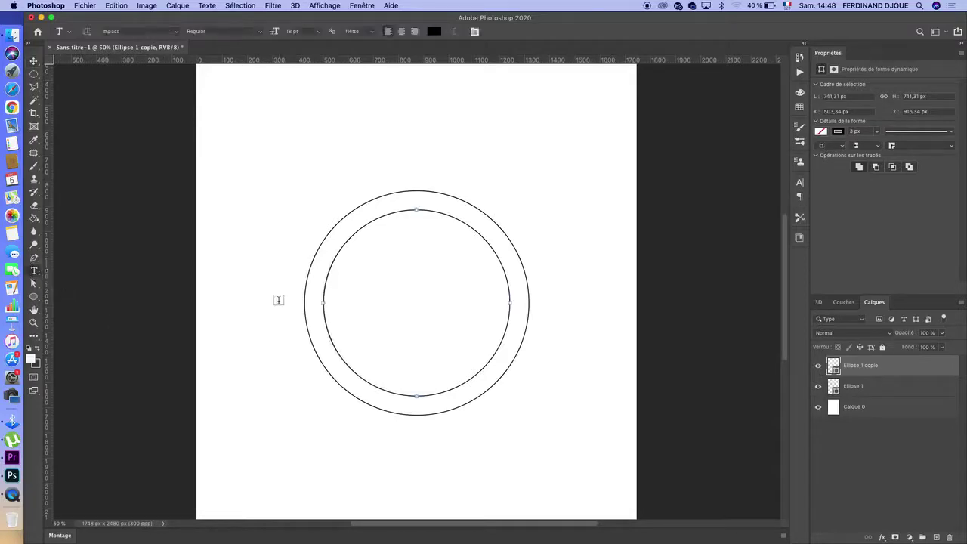
left_click(323, 300)
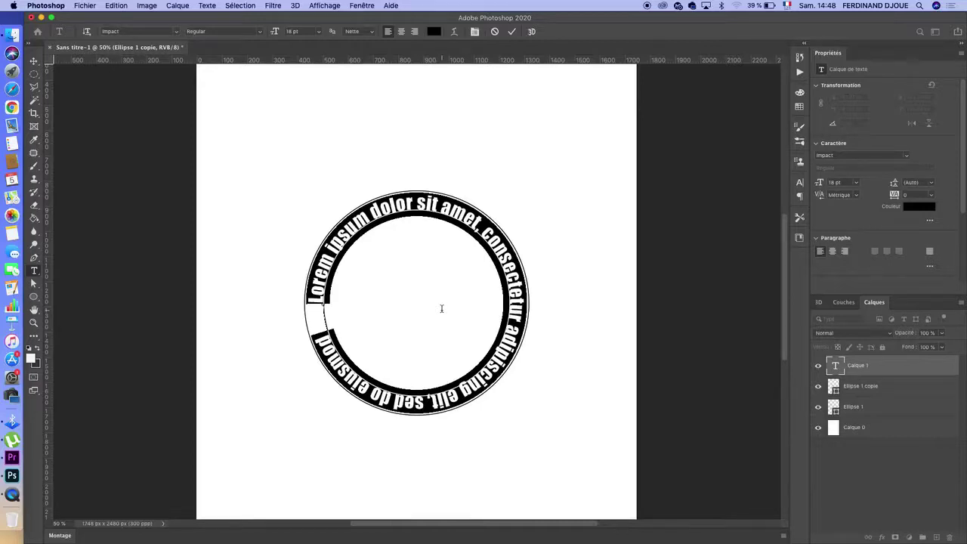
type("DOCTEUR")
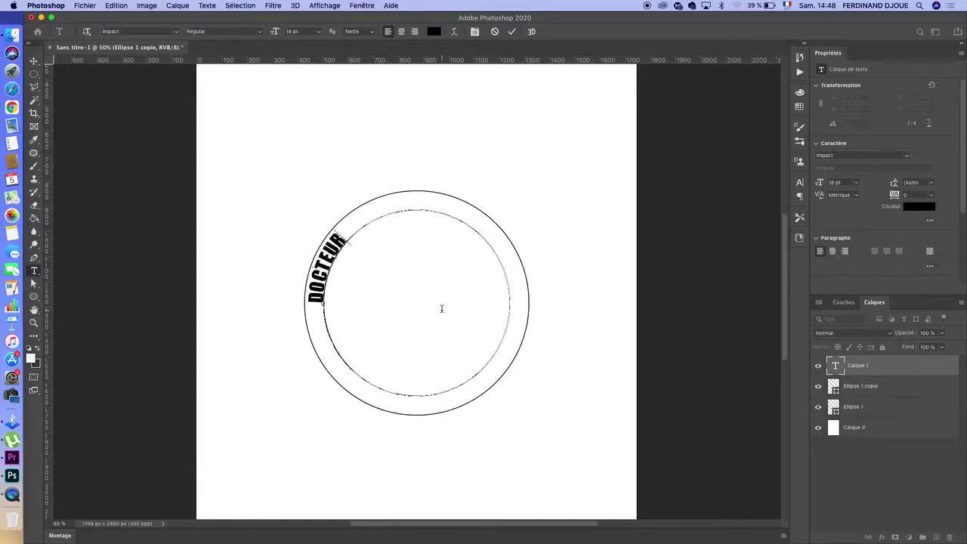
type(" GRAP")
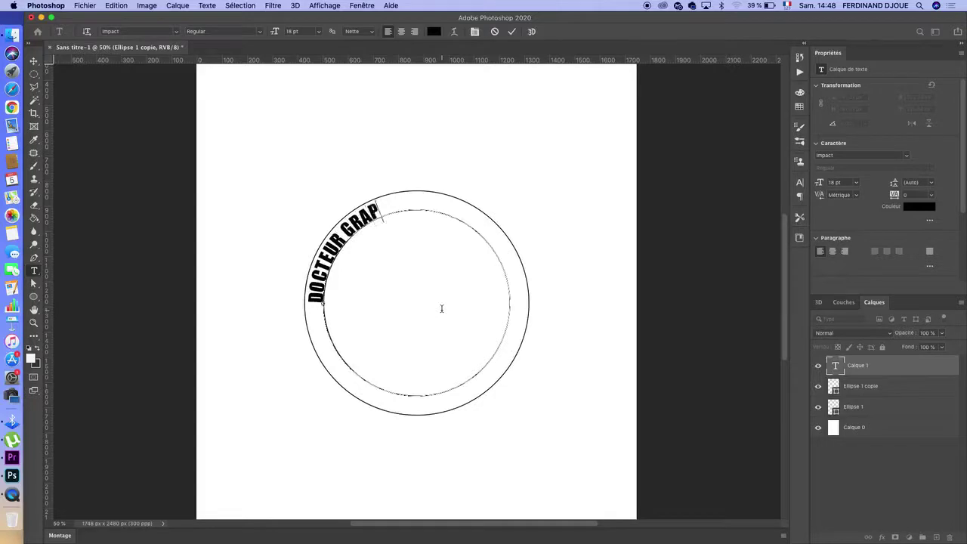
type("HIQUE")
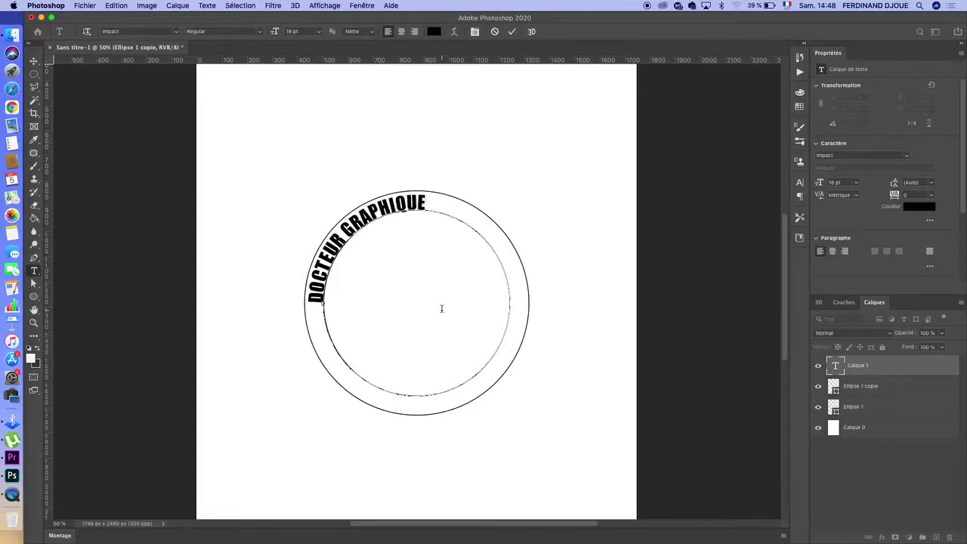
type(" DESIGN,")
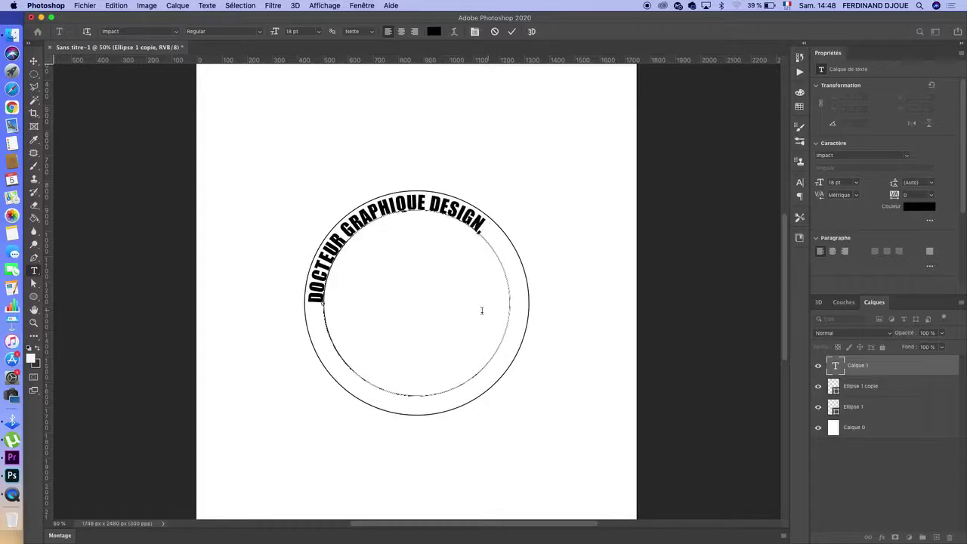
left_click(512, 31)
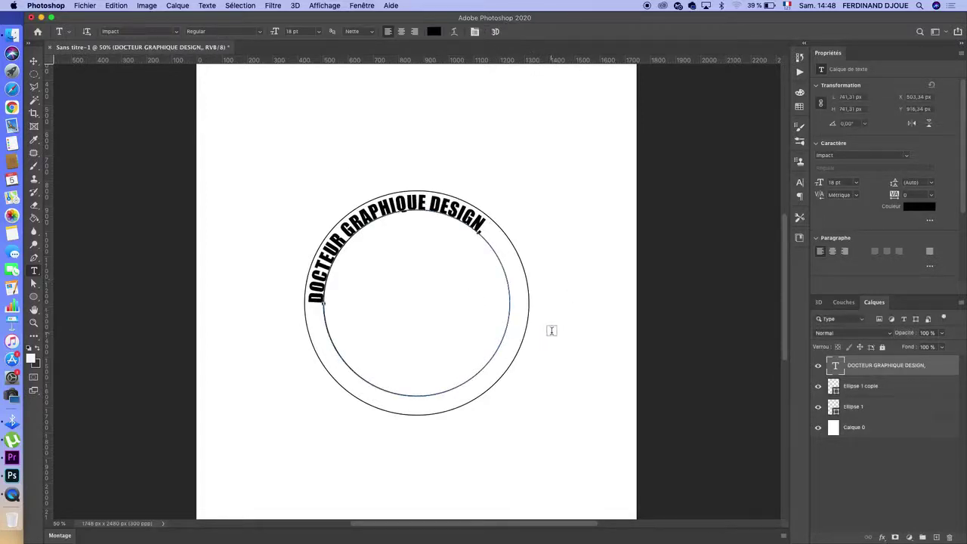
- Rotate the curved text about 16.8° clockwise and shift it to sit between the two circles
key("super+t")
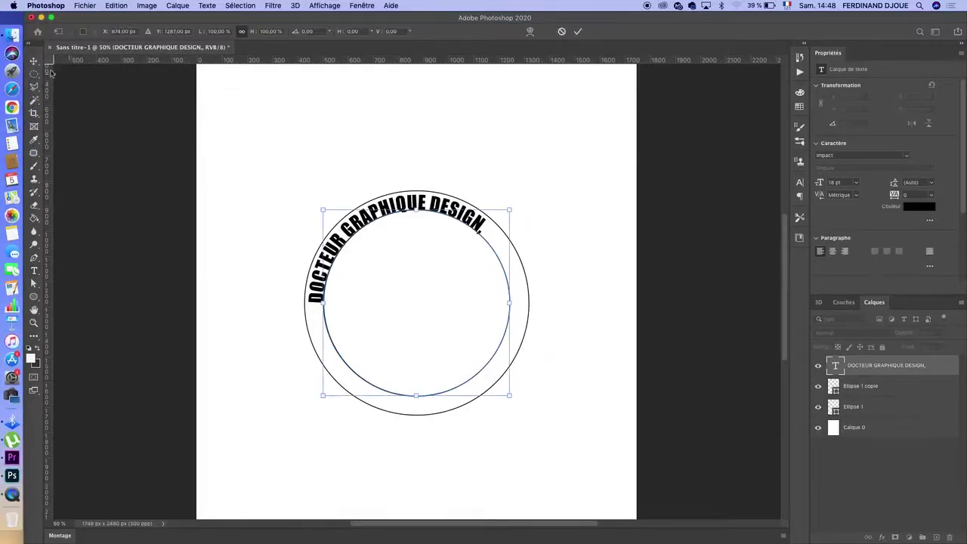
key("Return")
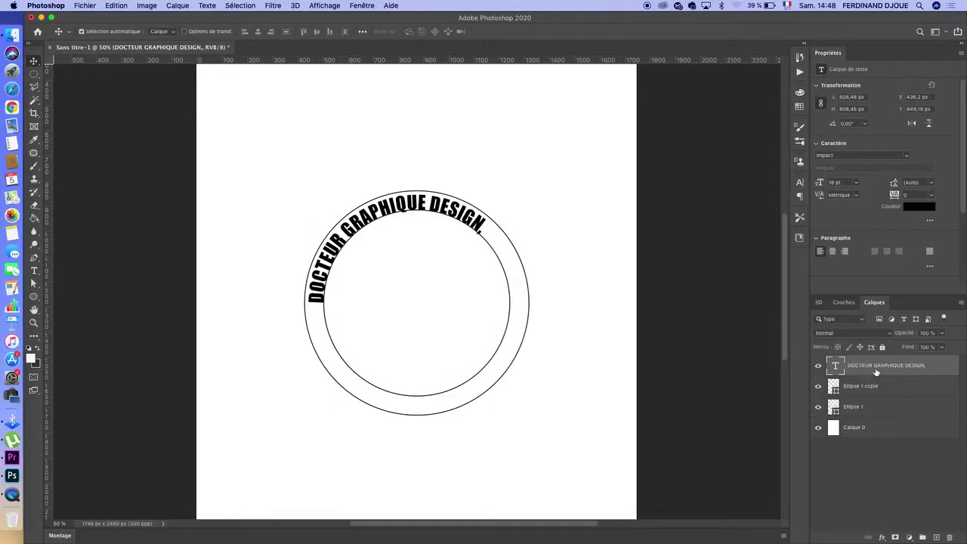
key("super+t")
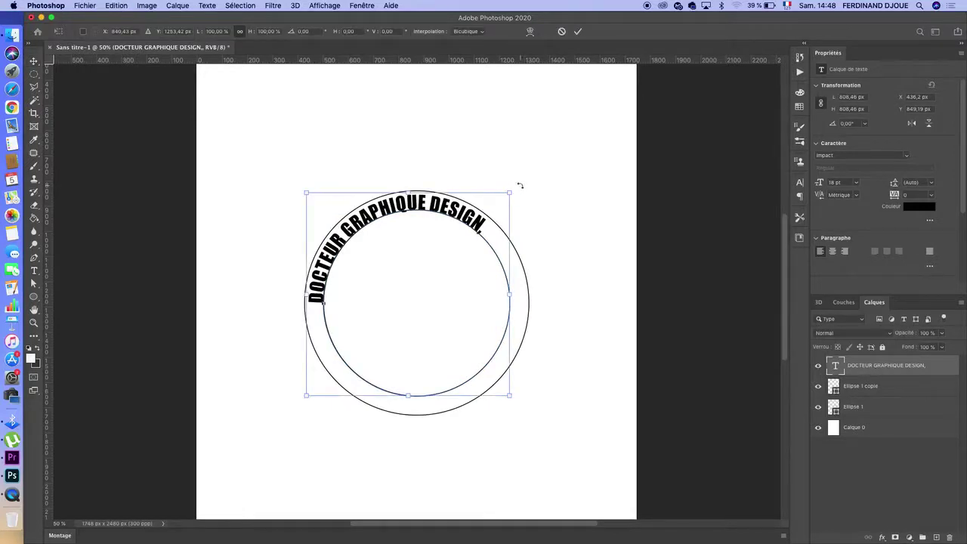
left_click_drag(520, 185, 563, 214)
left_click_drag(476, 217, 481, 214)
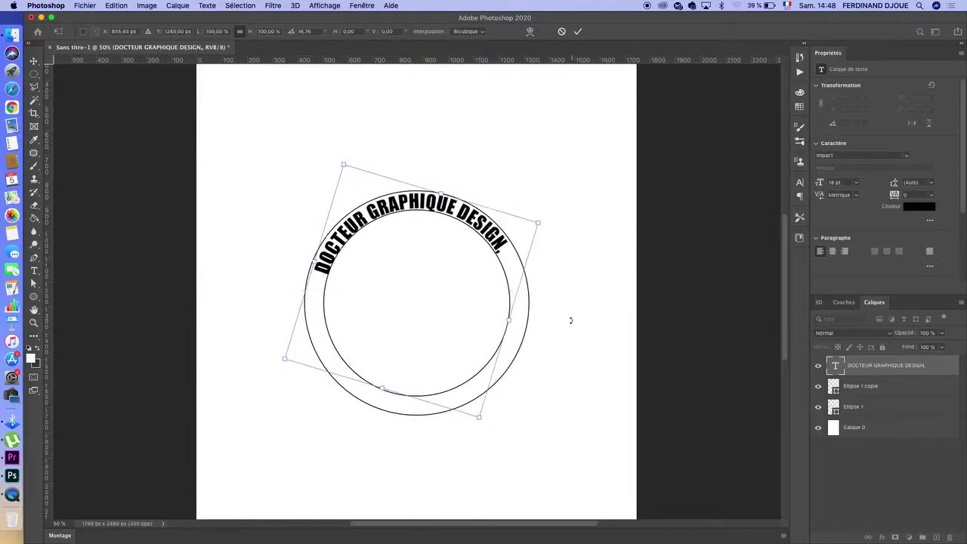
key("Return")
- Remove the trailing comma from the curved text so it reads "DOCTEUR GRAPHIQUE DESIGN"
key("t")
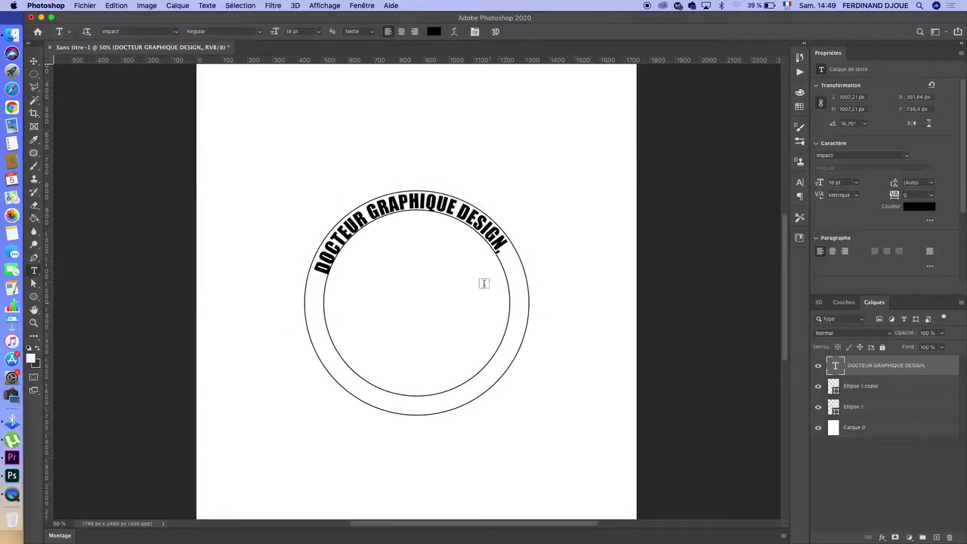
left_click(499, 253)
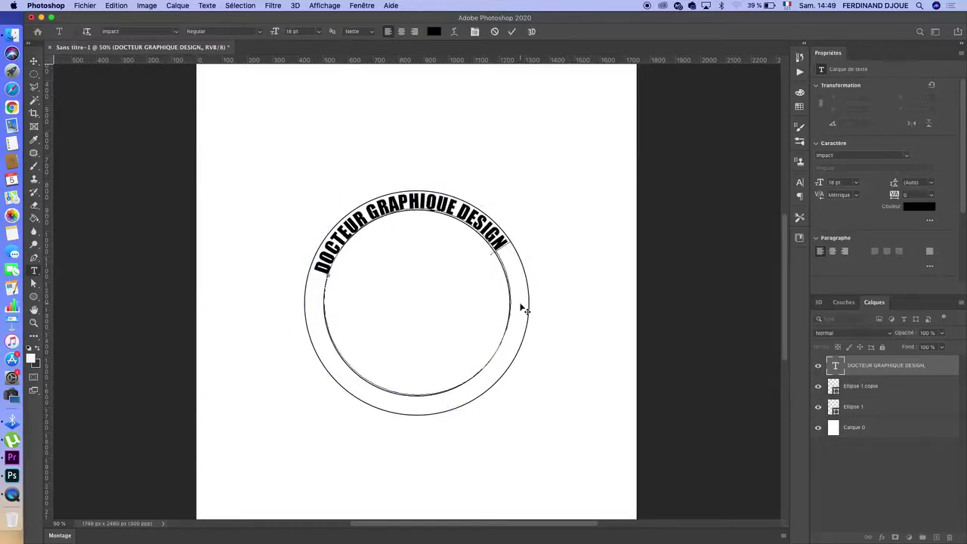
left_click(34, 61)
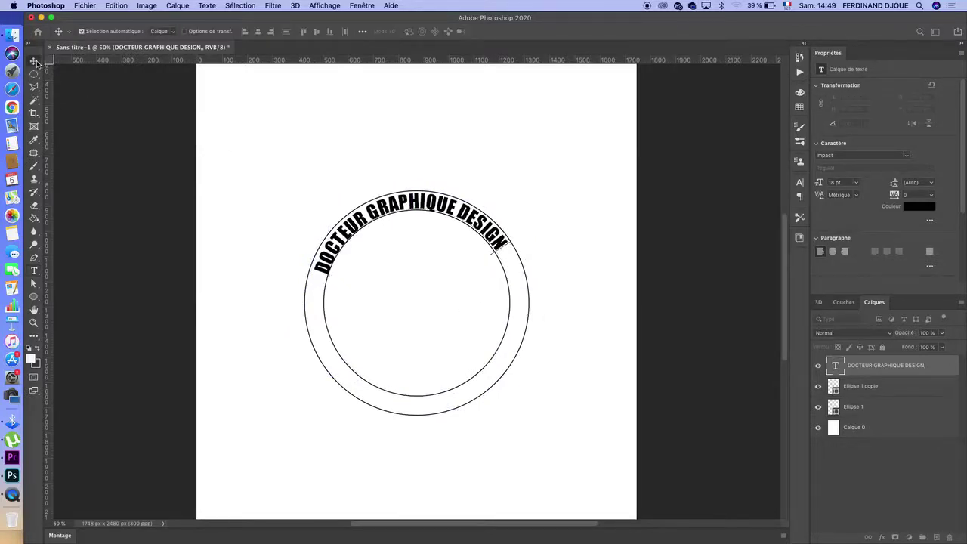
- Rotate the curved text a further 4.3° or so clockwise to centre it along the top of the ring
key("super+t")
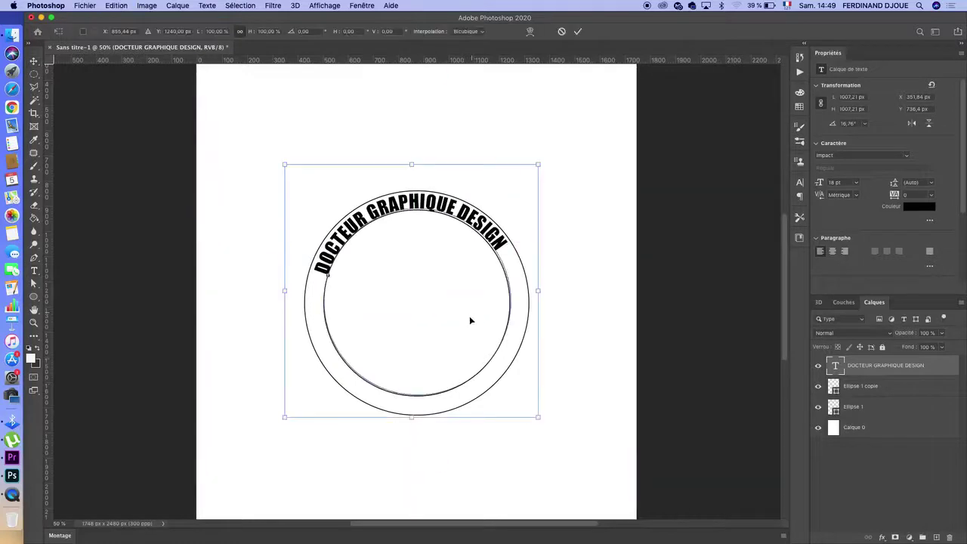
left_click_drag(549, 156, 557, 167)
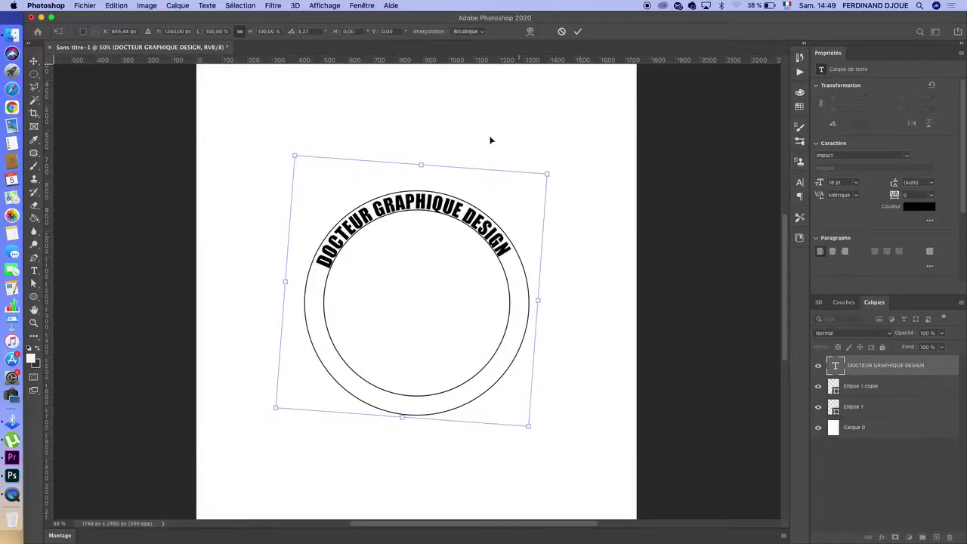
left_click(577, 31)
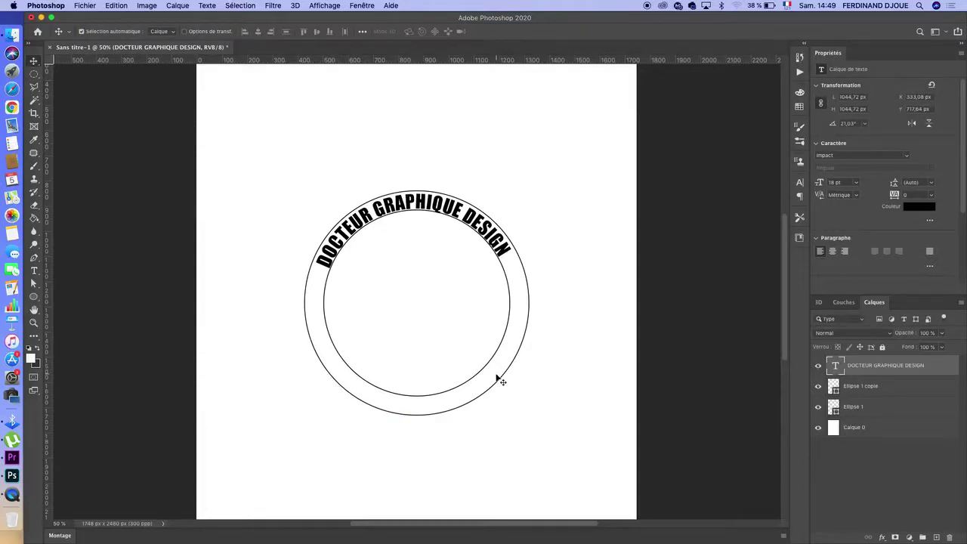
- Try continuing the curved text around the lower half of the ring with a run of filler G letters
key("t")
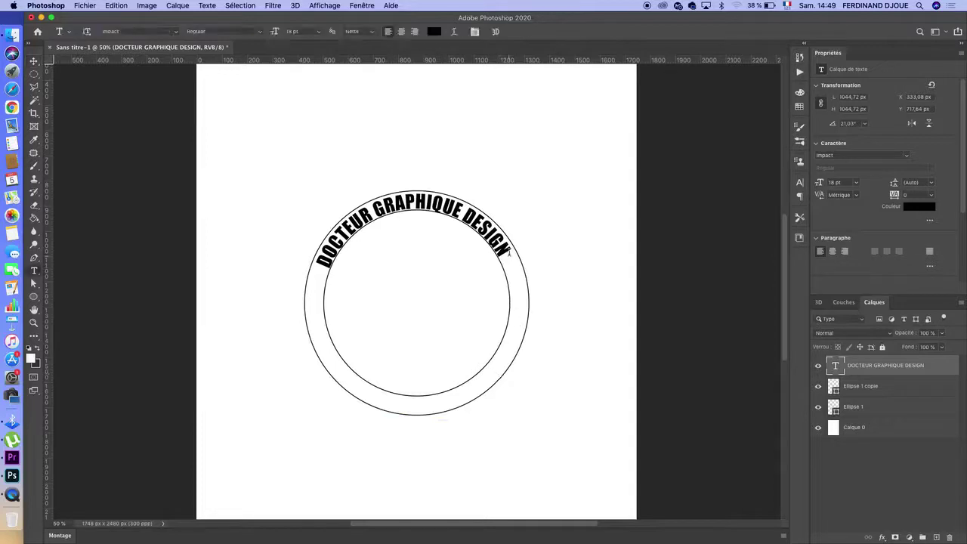
left_click(501, 250)
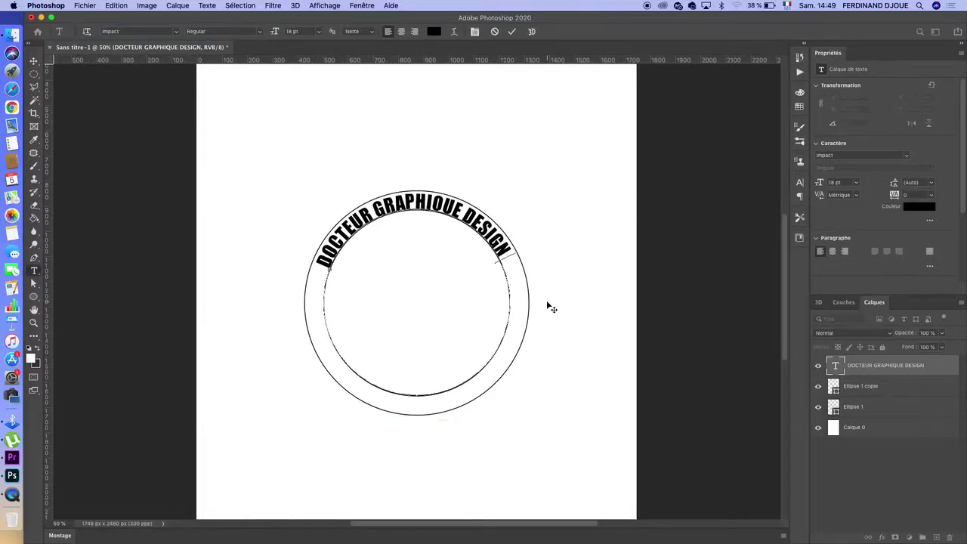
type("GGGG")
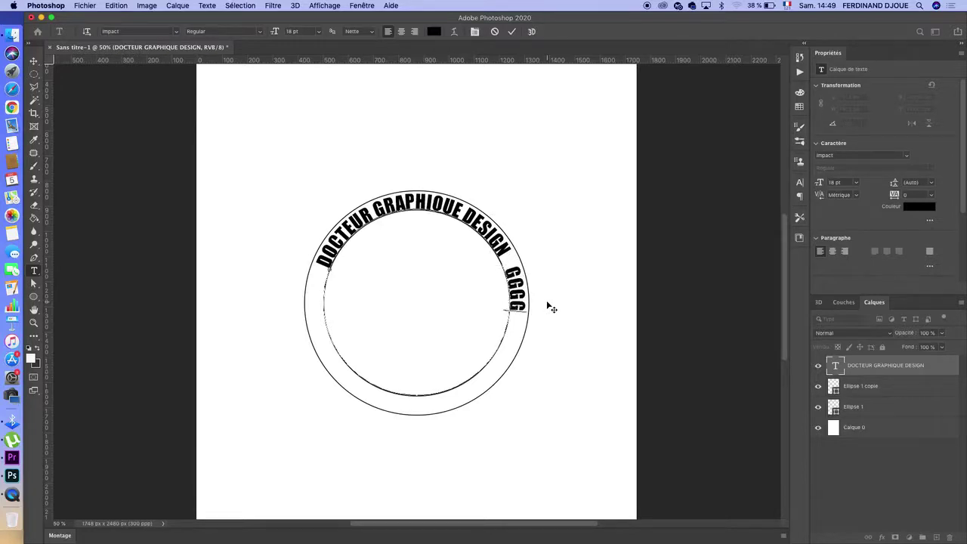
type("GGGGGGGGGGGGGGGGGRER")
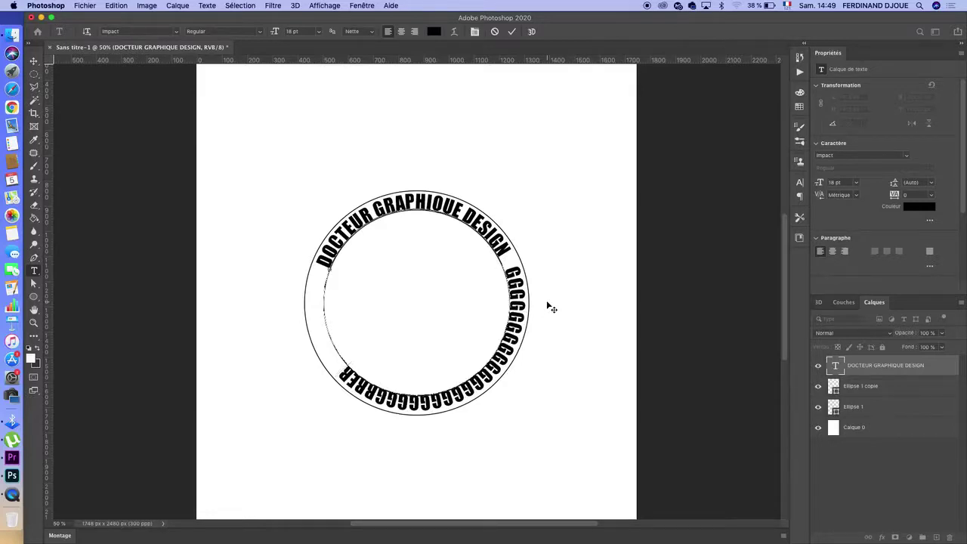
- Delete all the filler letters following DOCTEUR GRAPHIQUE DESIGN and commit the curved text
key("BackSpace")
key("BackSpace")
key("BackSpace")
key("BackSpace")
key("BackSpace")
key("BackSpace")
key("BackSpace")
key("BackSpace")
key("BackSpace")
key("BackSpace")
key("BackSpace")
key("BackSpace")
key("BackSpace")
key("BackSpace")
key("BackSpace")
key("BackSpace")
key("BackSpace")
key("BackSpace")
key("BackSpace")
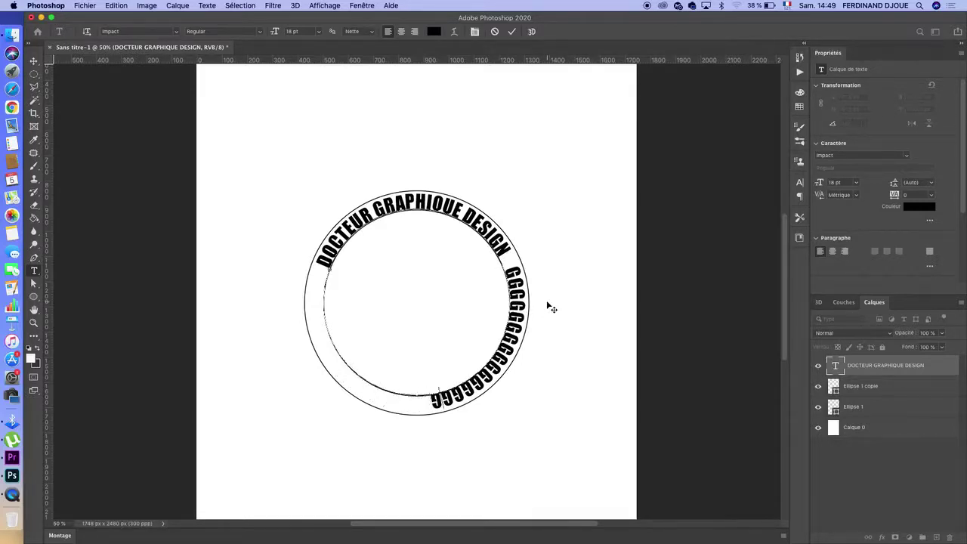
key("BackSpace")
key("BackSpace")
key("BackSpace")
key("BackSpace")
key("BackSpace")
key("BackSpace")
key("BackSpace")
key("BackSpace")
key("BackSpace")
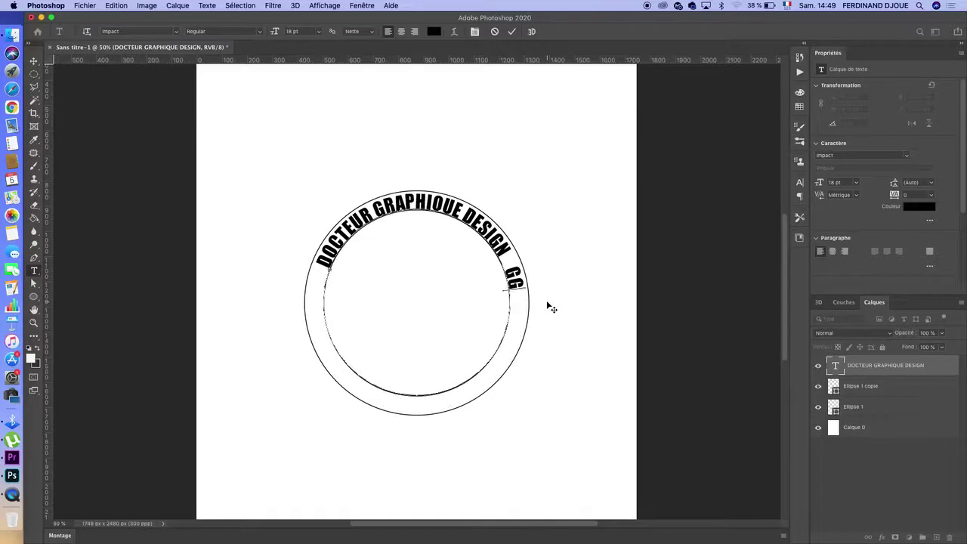
key("BackSpace")
key("BackSpace")
key("BackSpace")
left_click(511, 36)
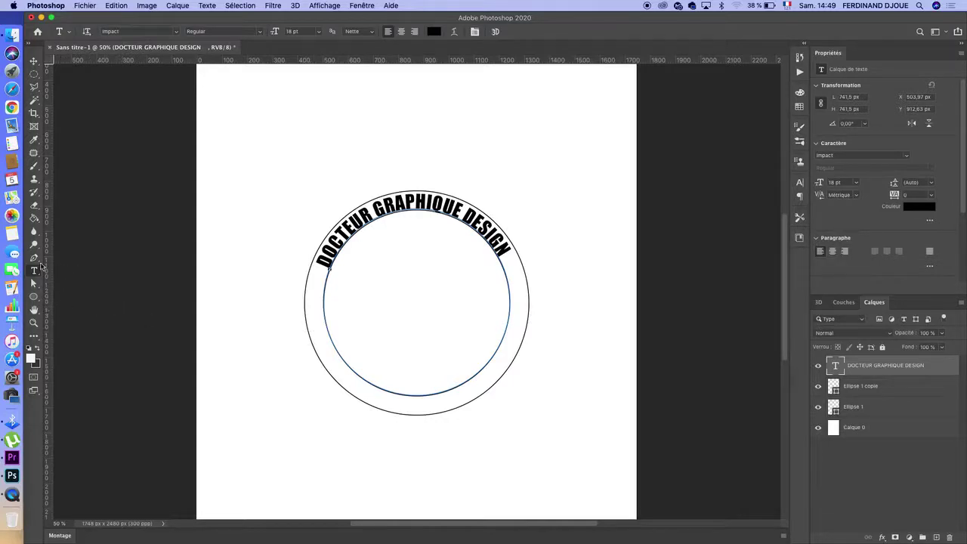
- Set up the Pen tool in Shape mode (Forme) with a red stroke
left_click(36, 261)
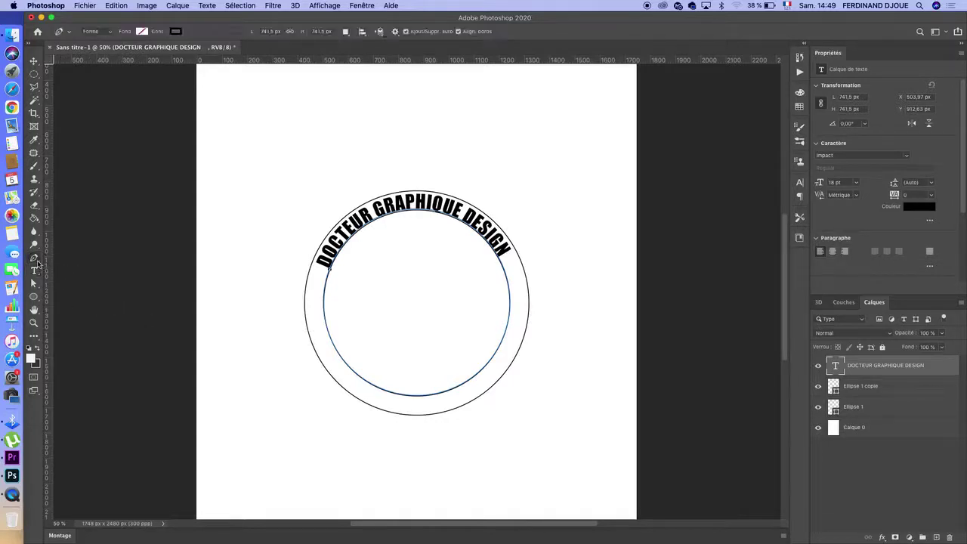
left_click(111, 32)
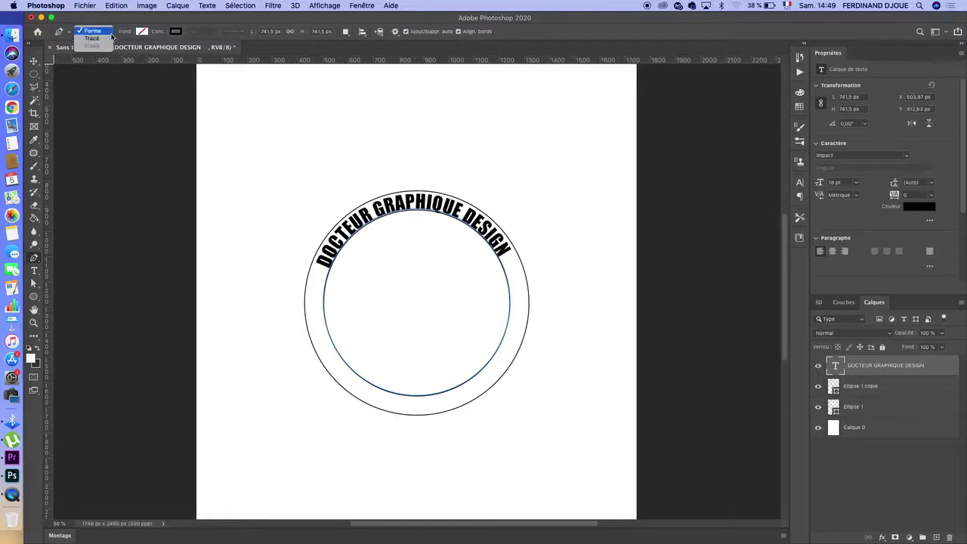
left_click(104, 42)
left_click(98, 32)
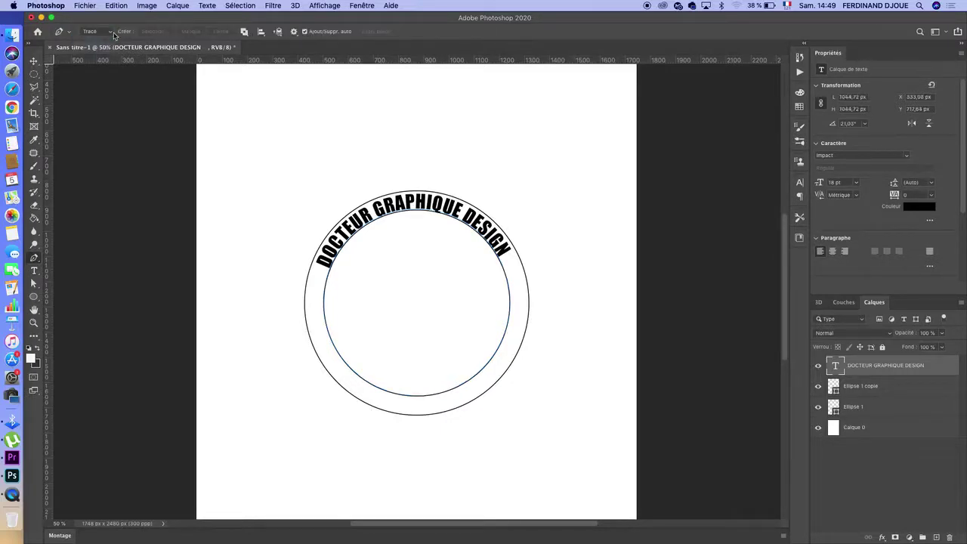
left_click(92, 37)
left_click(98, 31)
left_click(97, 24)
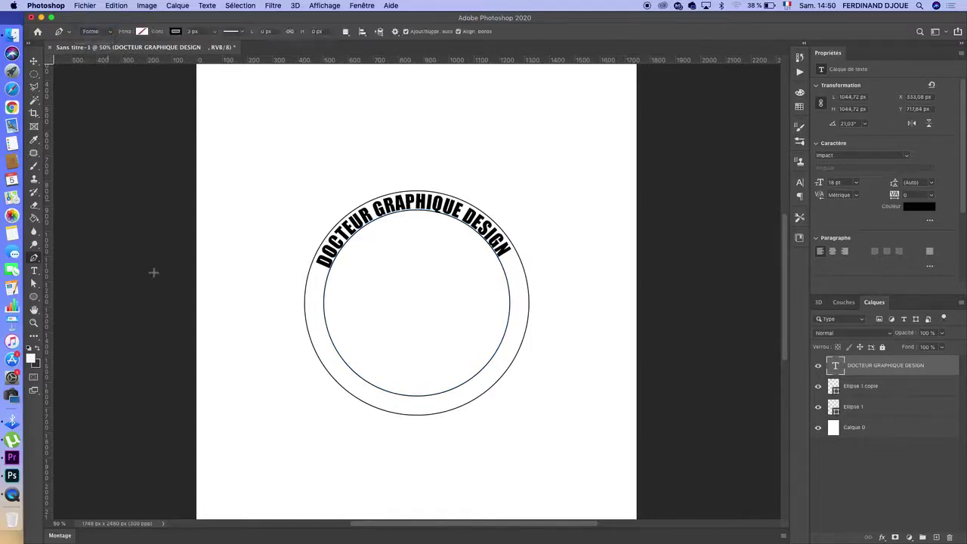
left_click(182, 32)
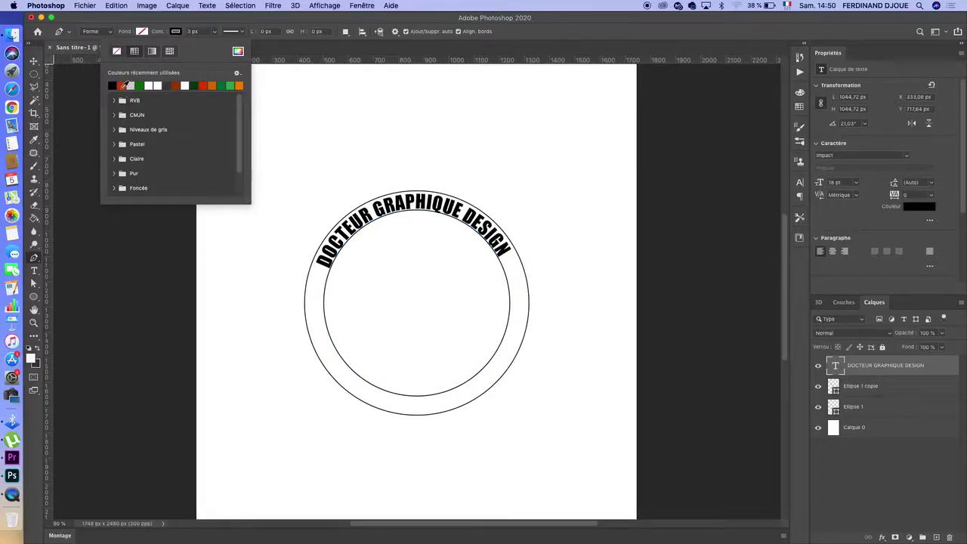
left_click(122, 86)
key("Return")
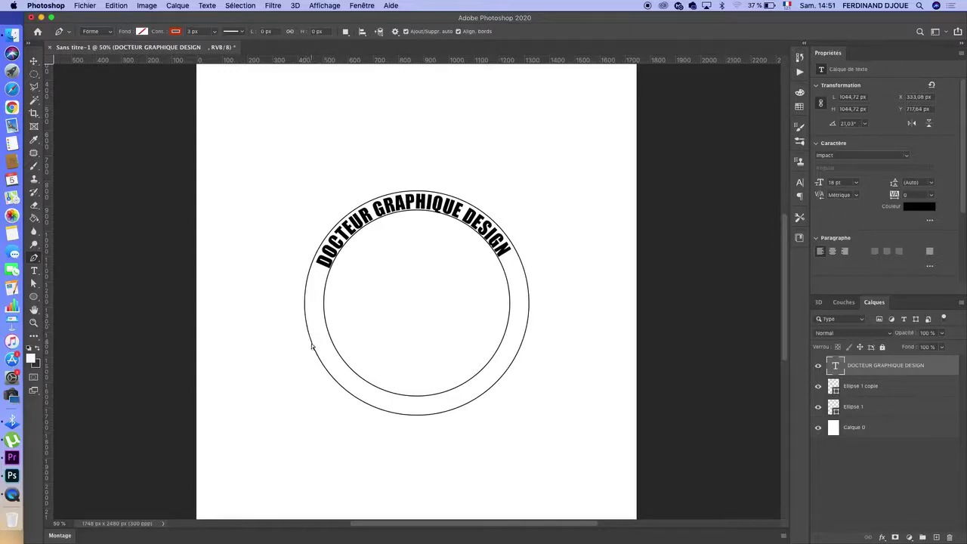
- Trace the lower half of the outer circle from left to right with an arc about 908 × 453 px, checking it with the circle briefly hidden
key("super+plus")
key("super+plus")
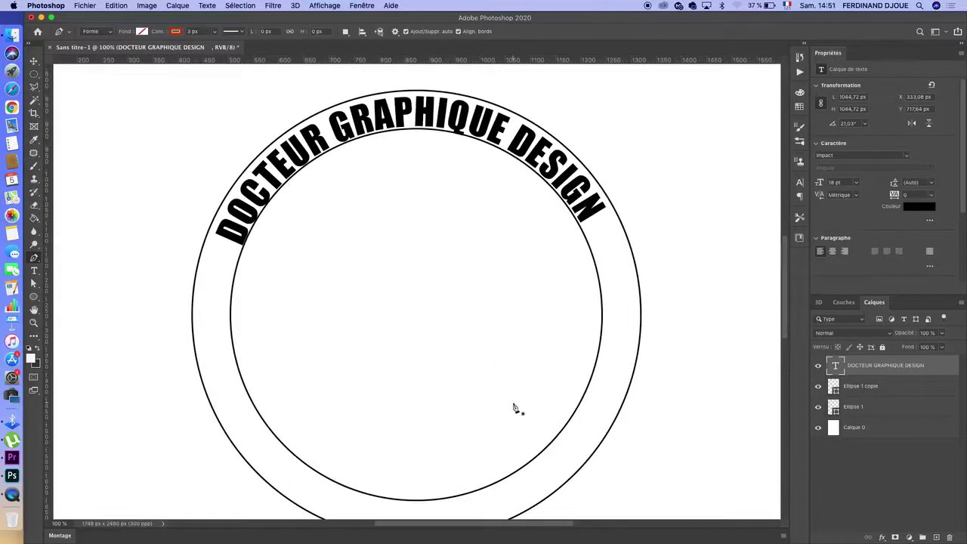
left_click_drag(514, 409, 511, 324)
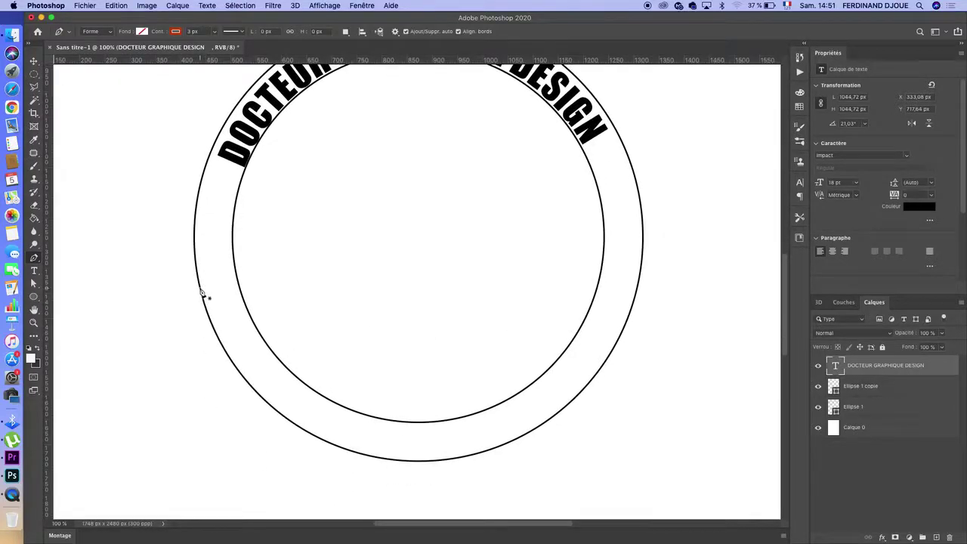
left_click(200, 288)
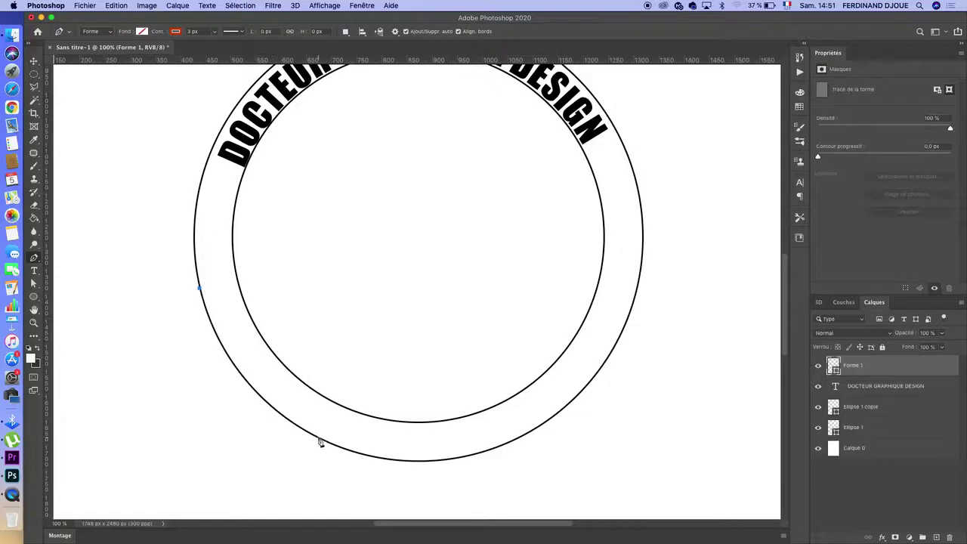
left_click_drag(318, 438, 418, 491)
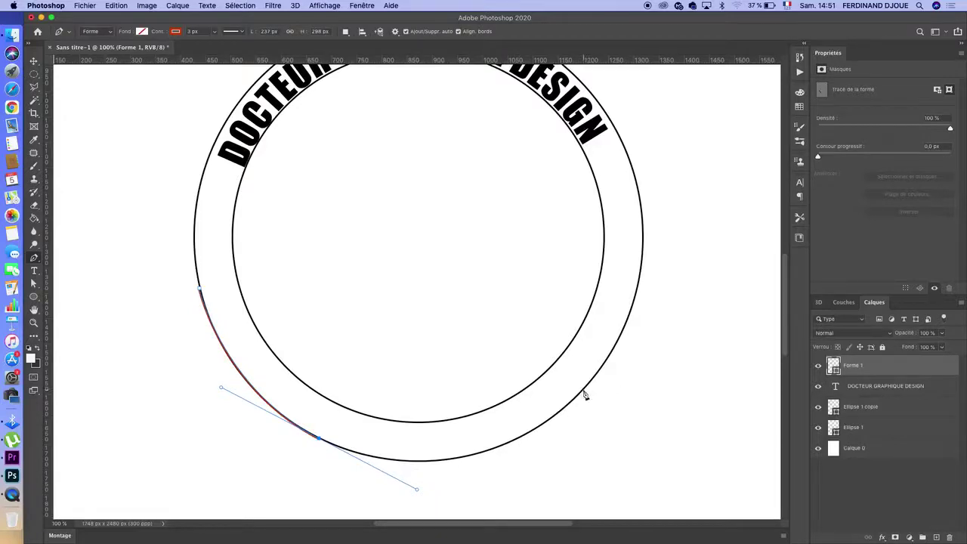
left_click_drag(583, 396, 656, 324)
key("ctrl+z")
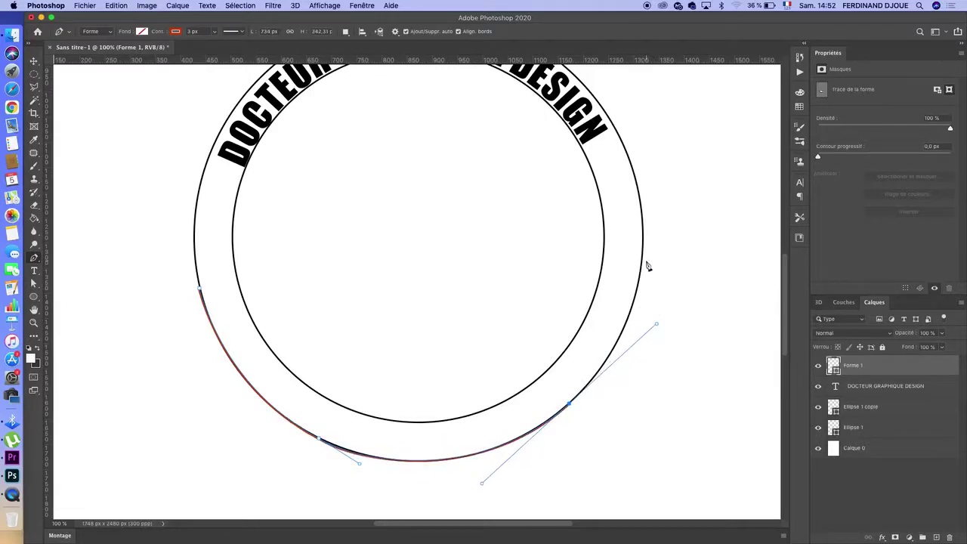
left_click_drag(643, 241, 648, 224)
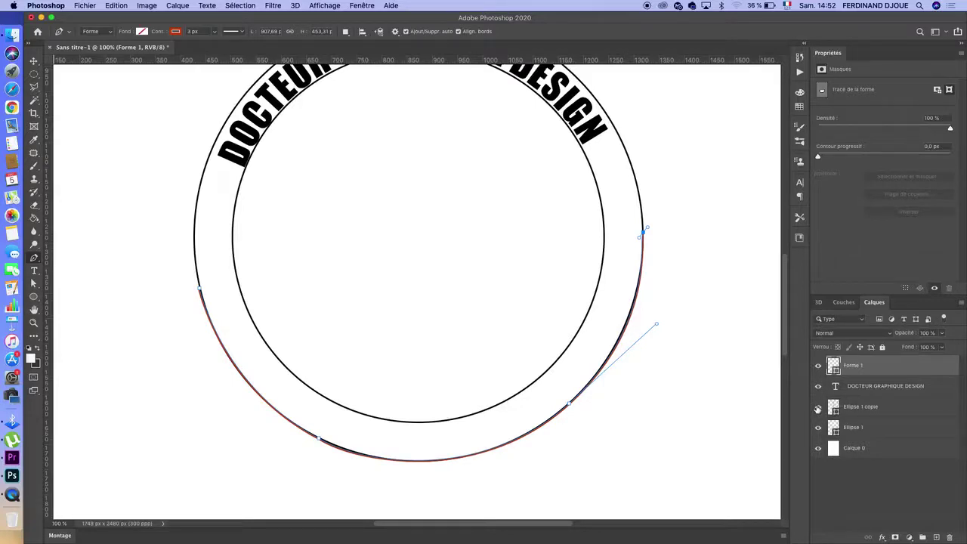
left_click(818, 429)
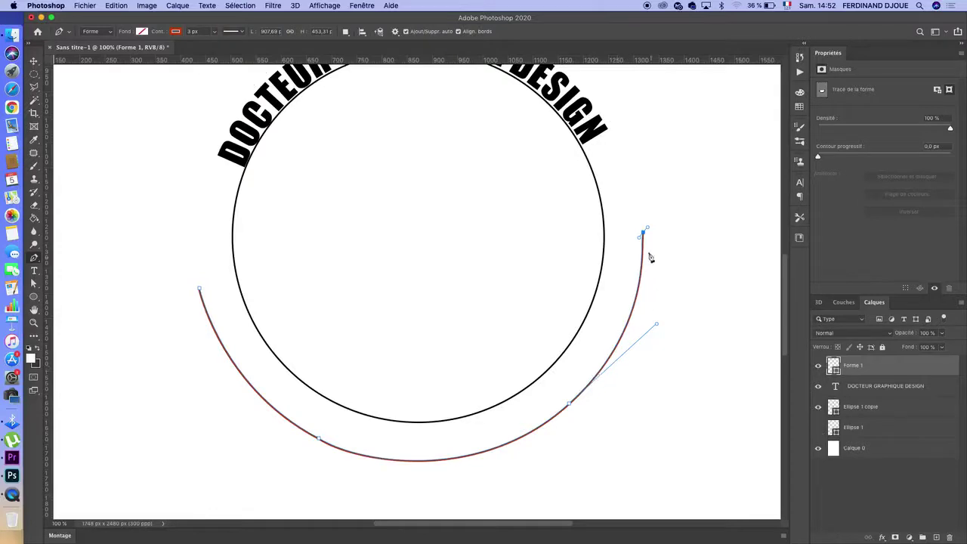
left_click(817, 428)
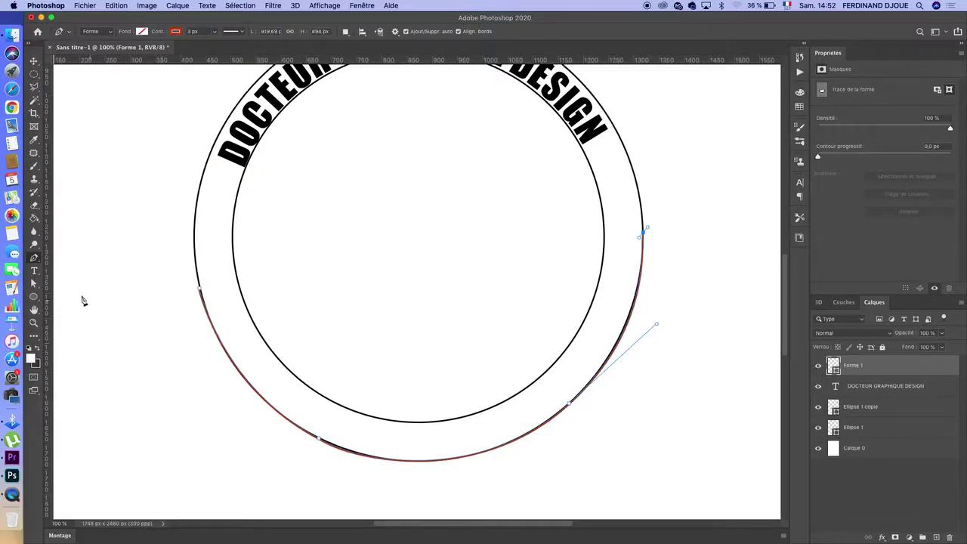
- Add the text "VIDEASTE - GRAPHIC DESIGNER" along the red lower arc, starting near its left end, and commit it
left_click(33, 271)
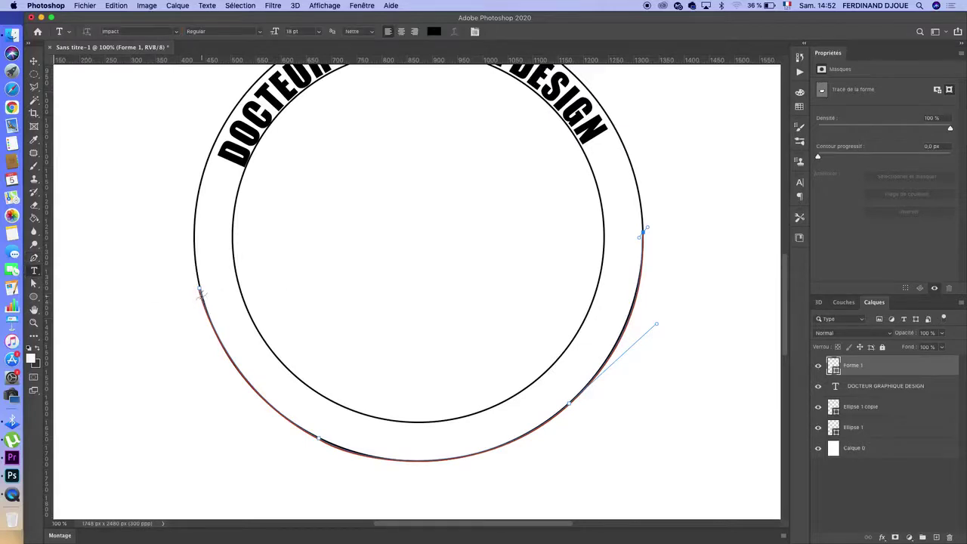
left_click(201, 298)
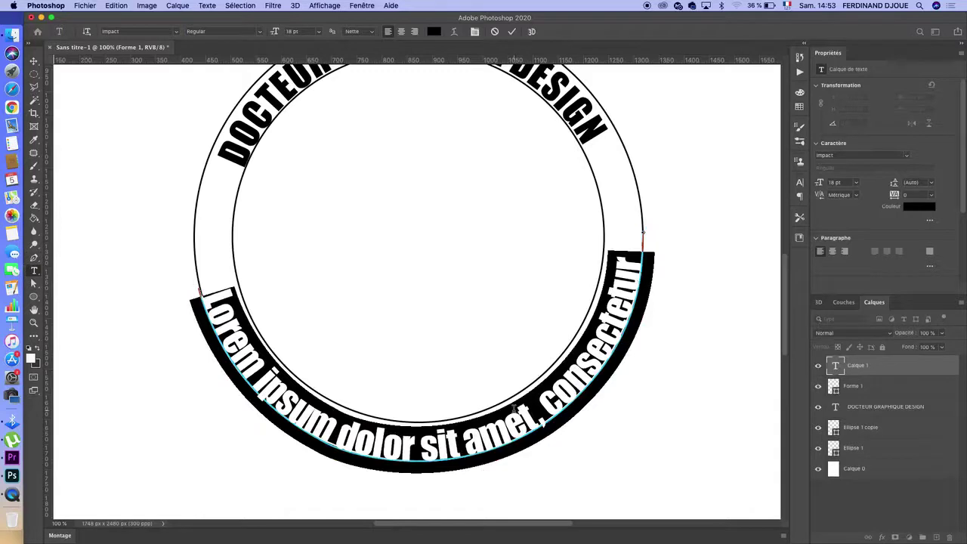
type("VIDE")
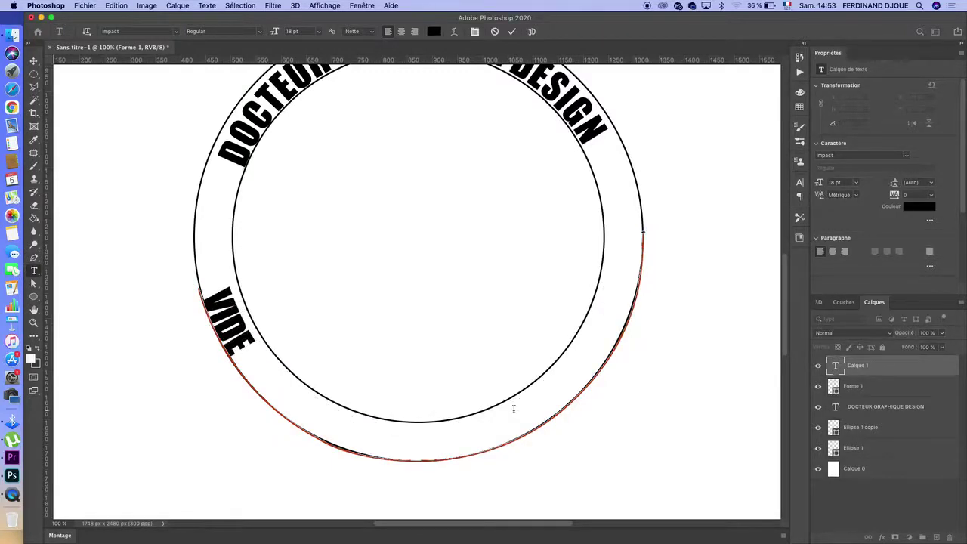
type("ASTE")
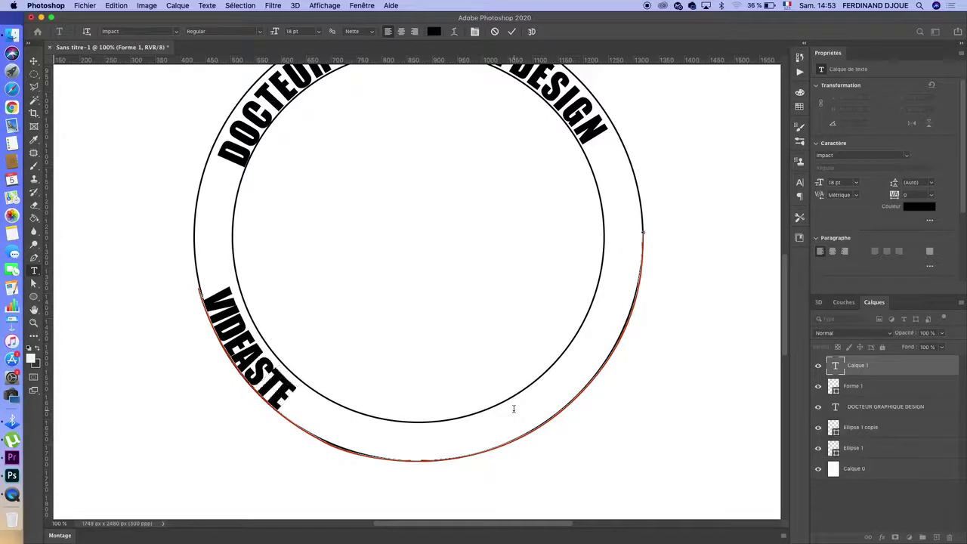
type(" - GRAPH")
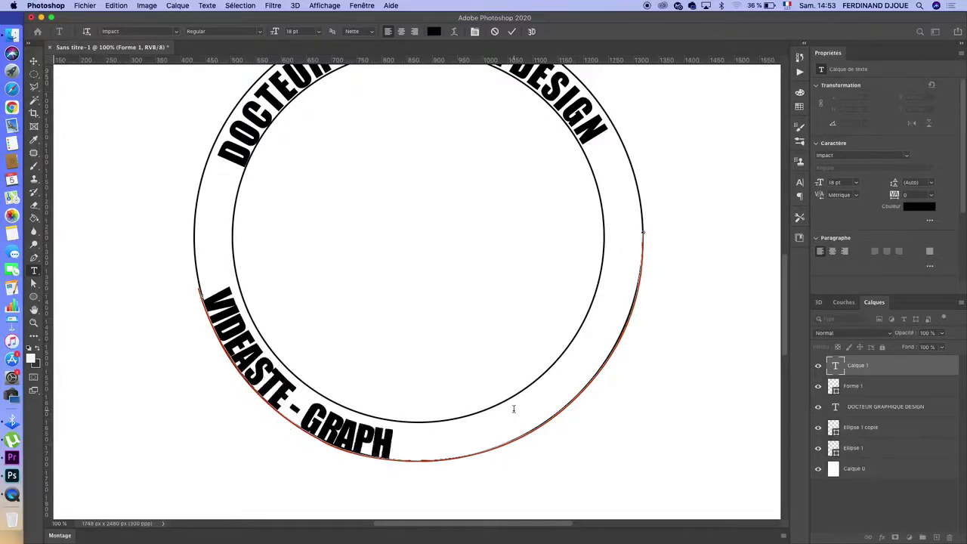
type("IC D")
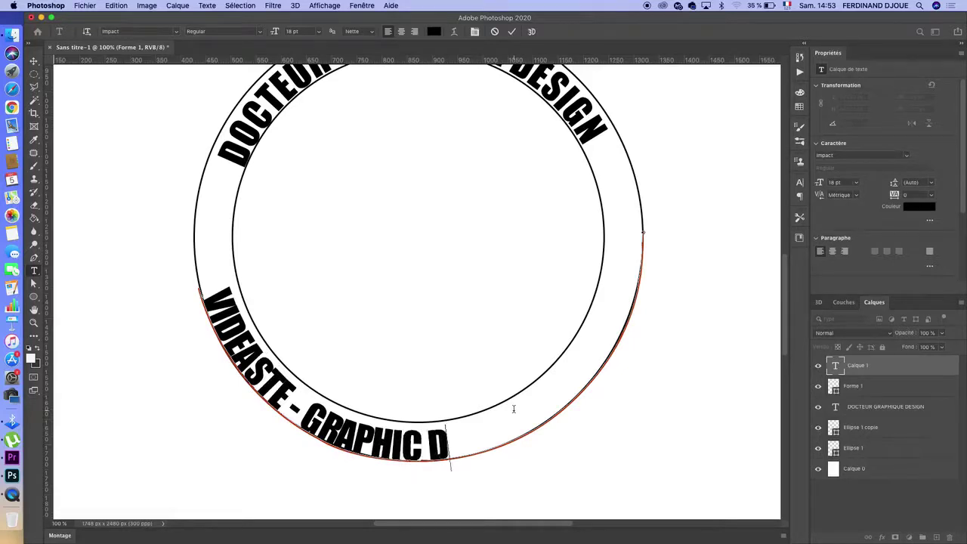
type("ESIGNER")
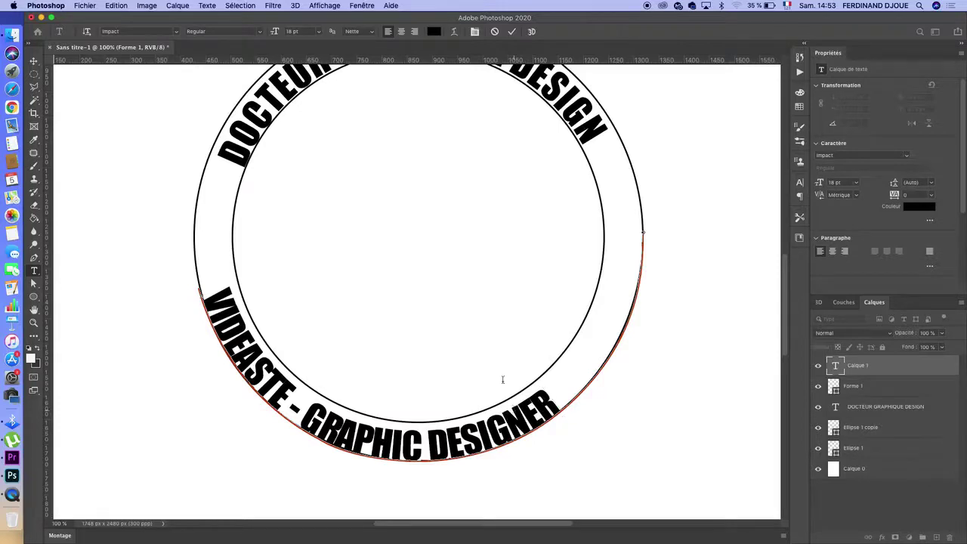
left_click(34, 62)
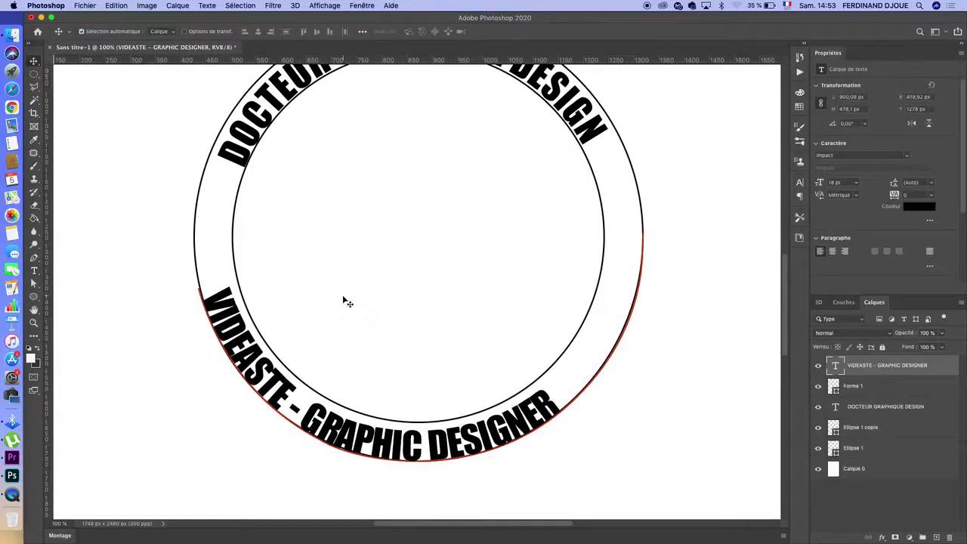
- Rotate the lower curved text about 15.7° counter-clockwise and shift it to sit centred between the two circles
key("super+minus")
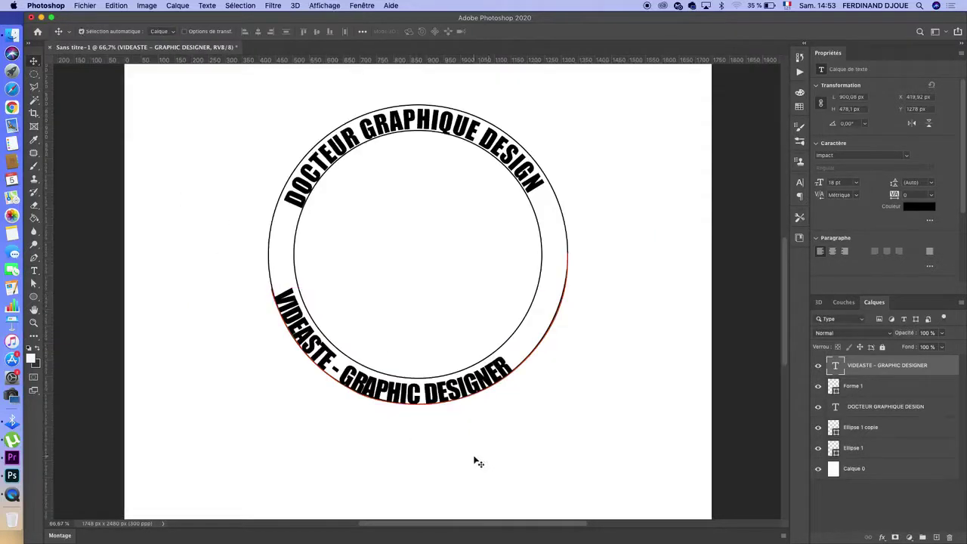
key("super+t")
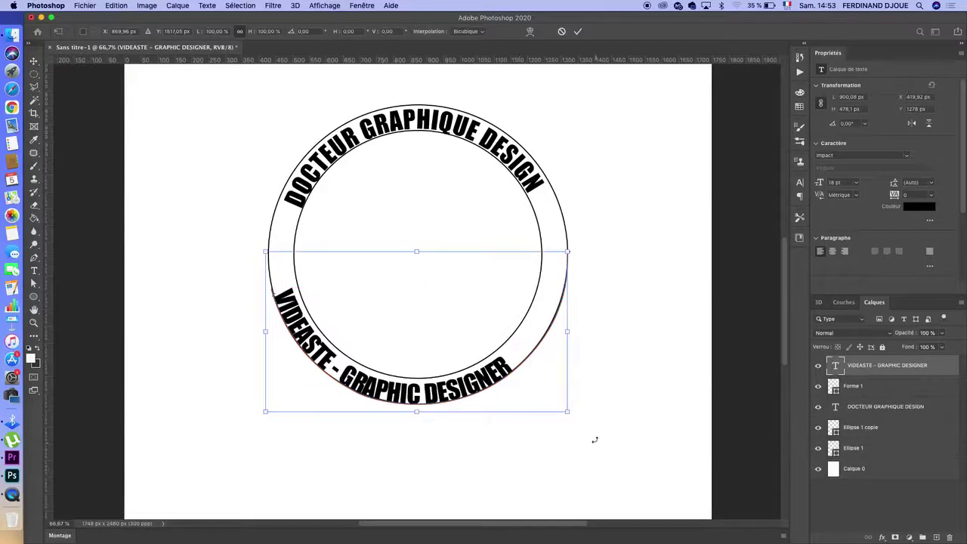
left_click_drag(595, 439, 616, 402)
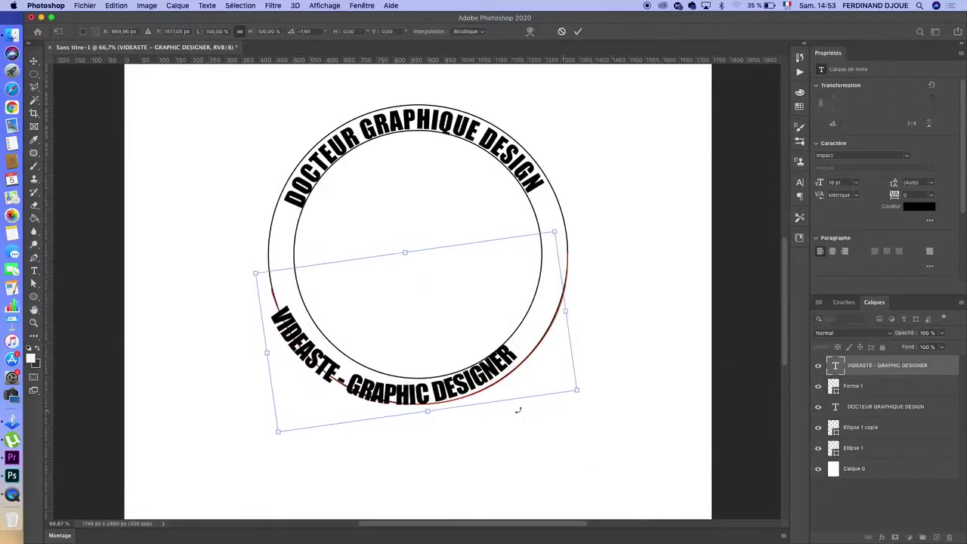
left_click_drag(472, 386, 487, 389)
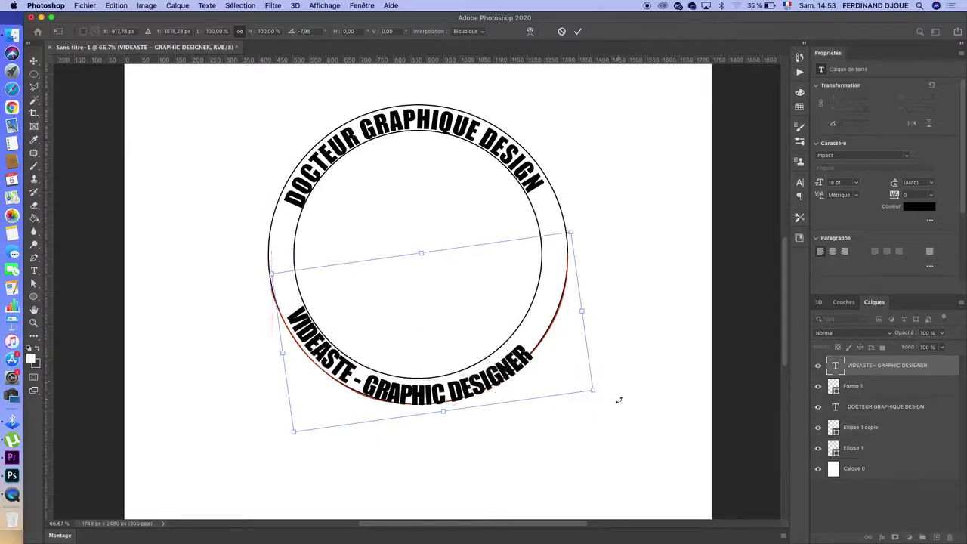
mouse_move(611, 396)
left_mouse_down()
mouse_move(638, 385)
mouse_move(616, 380)
left_mouse_up()
left_click_drag(464, 390, 468, 387)
left_click_drag(607, 373, 613, 367)
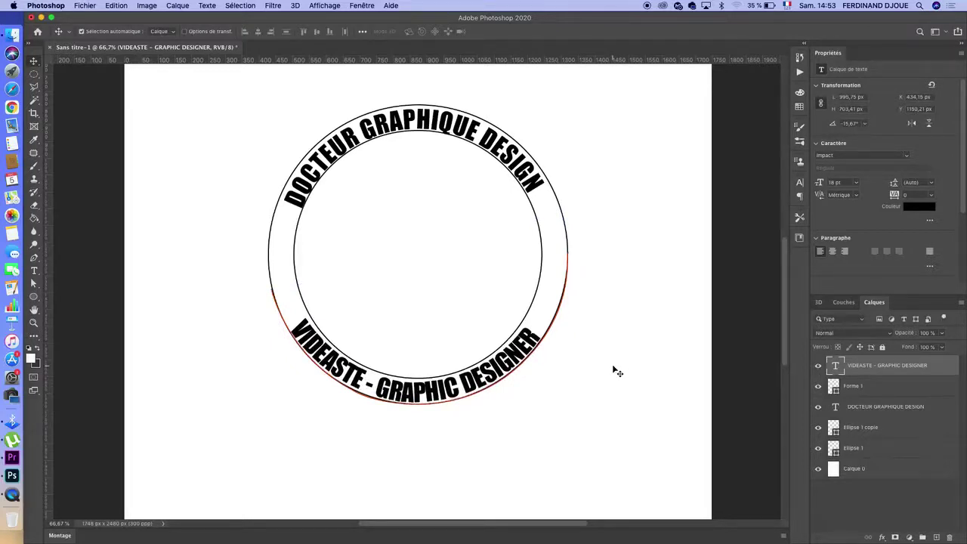
- Hide the red arc layer Forme 1 and nudge the lower text about 1 px right and 1 px up within the ring
left_click(818, 390)
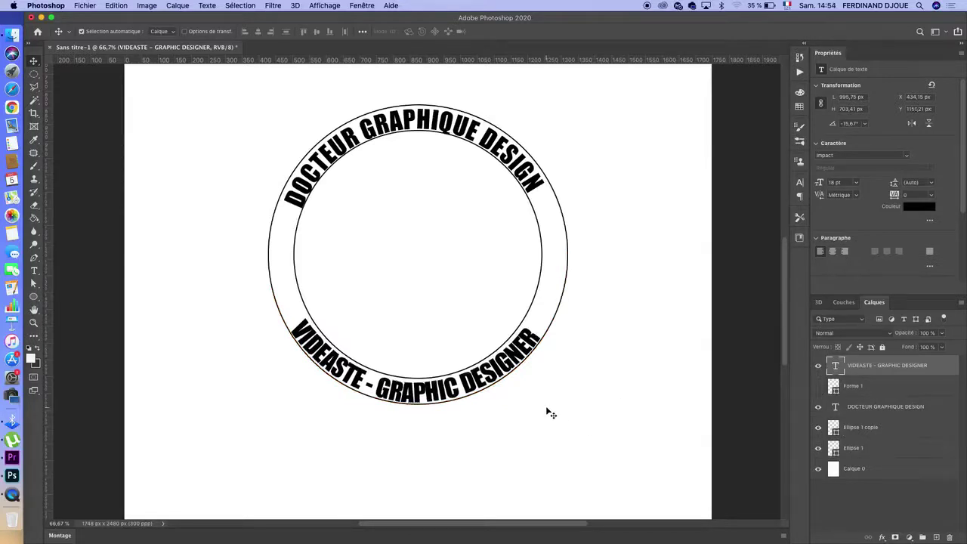
key("Left")
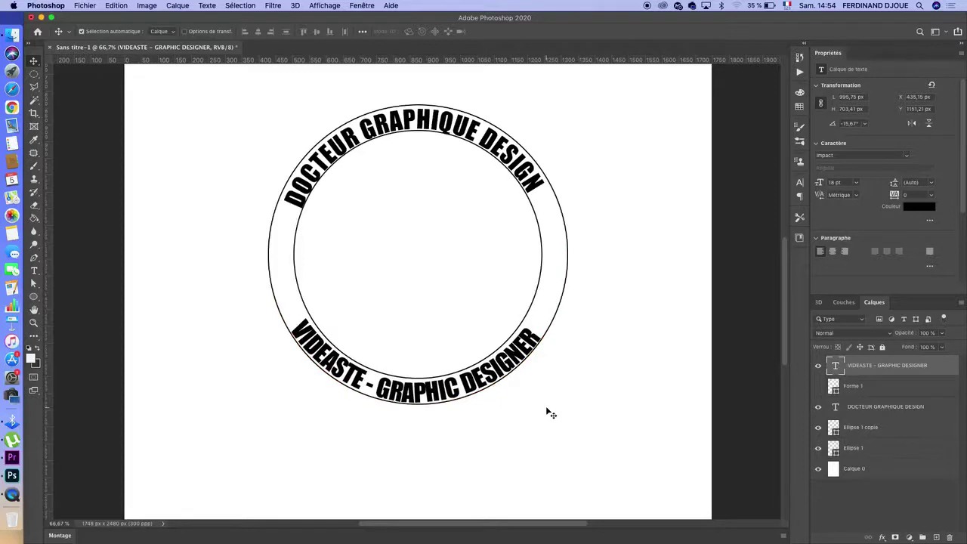
key("Up")
key("Up")
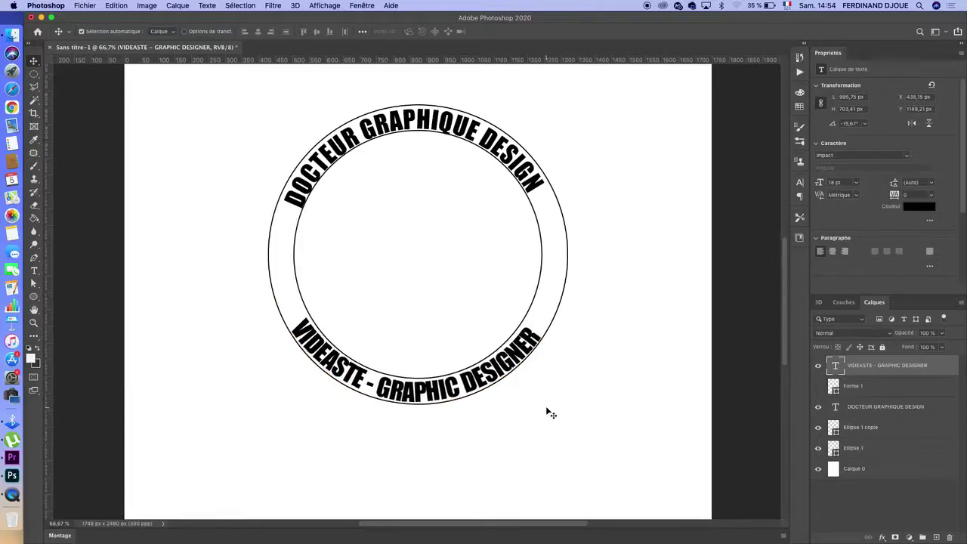
key("Left")
key("Right")
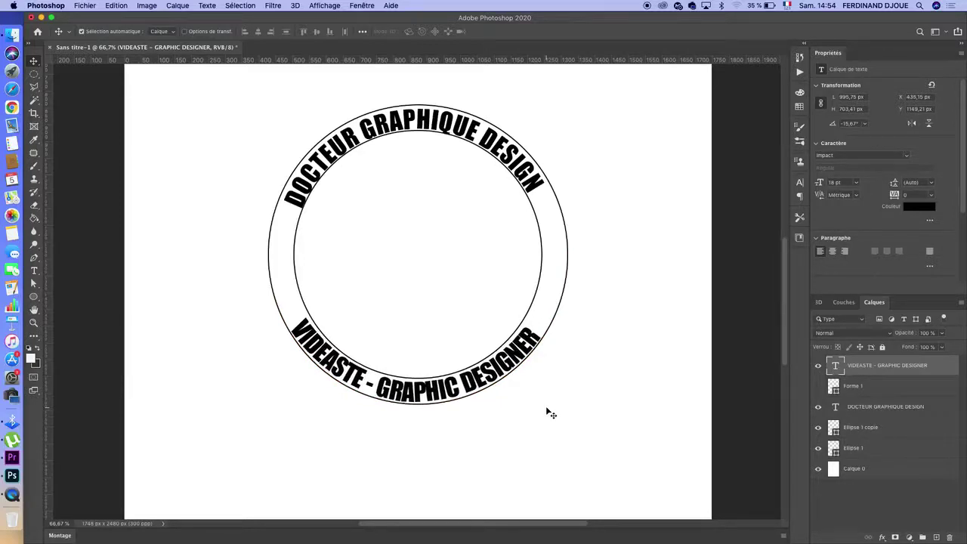
key("super+minus")
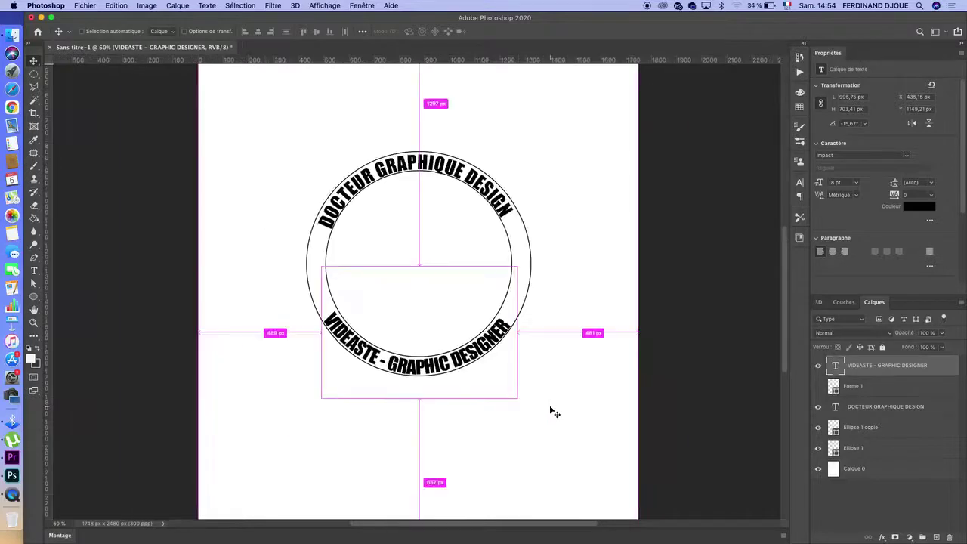